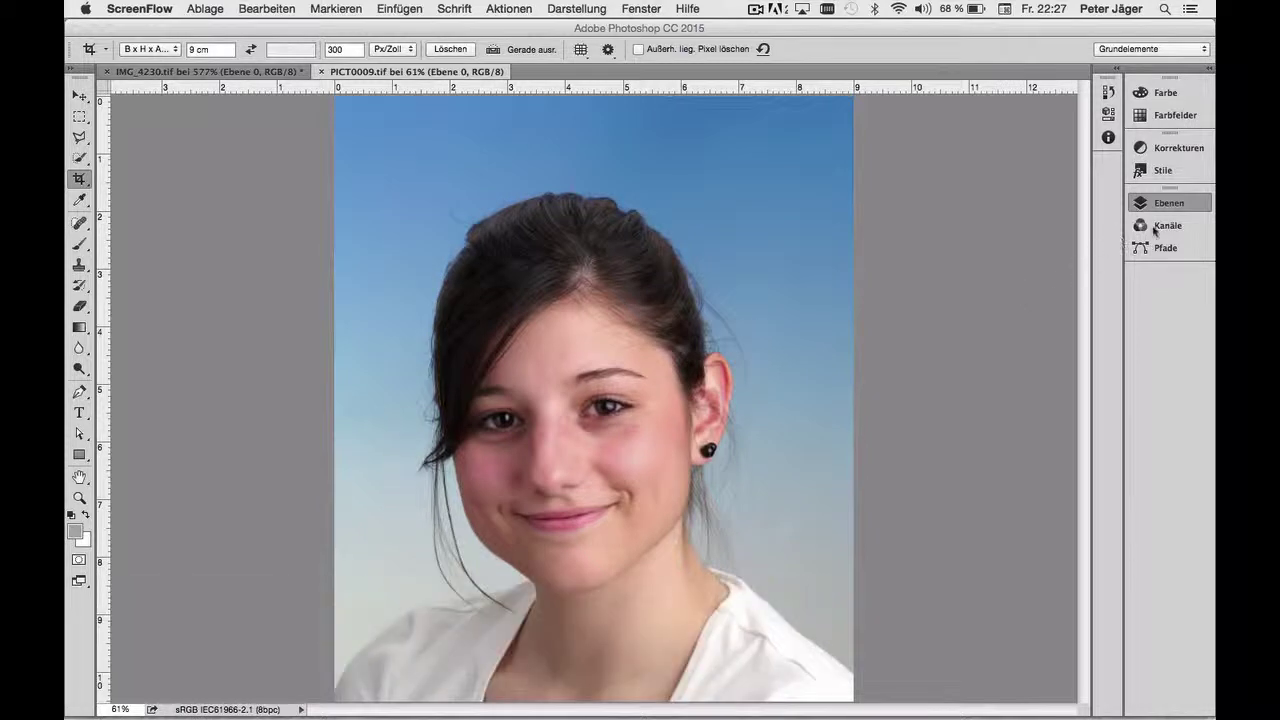
# Step: Expand the Ebenen panel to show the portrait's single layer, Ebene 0
pyautogui.click(1155, 229)
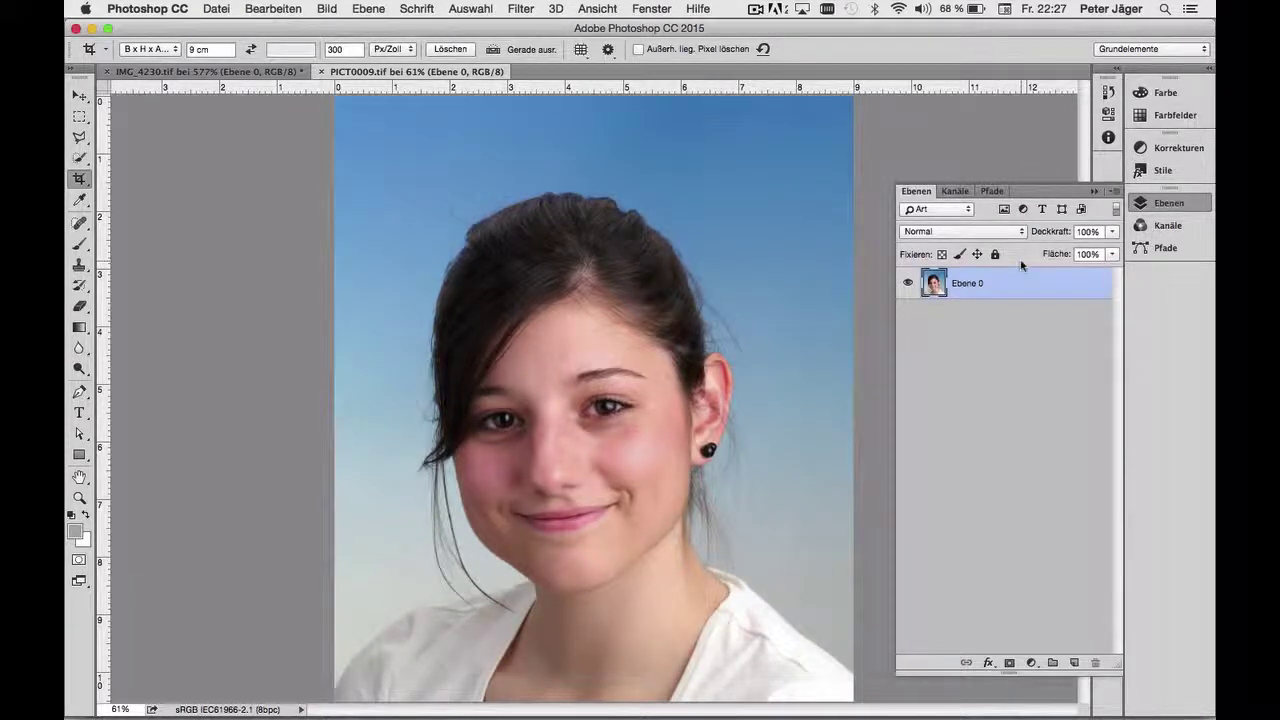
# Step: In the Kanäle panel, view the Rot, Grün and Blau channels in turn, ending on Blau
pyautogui.click(958, 192)
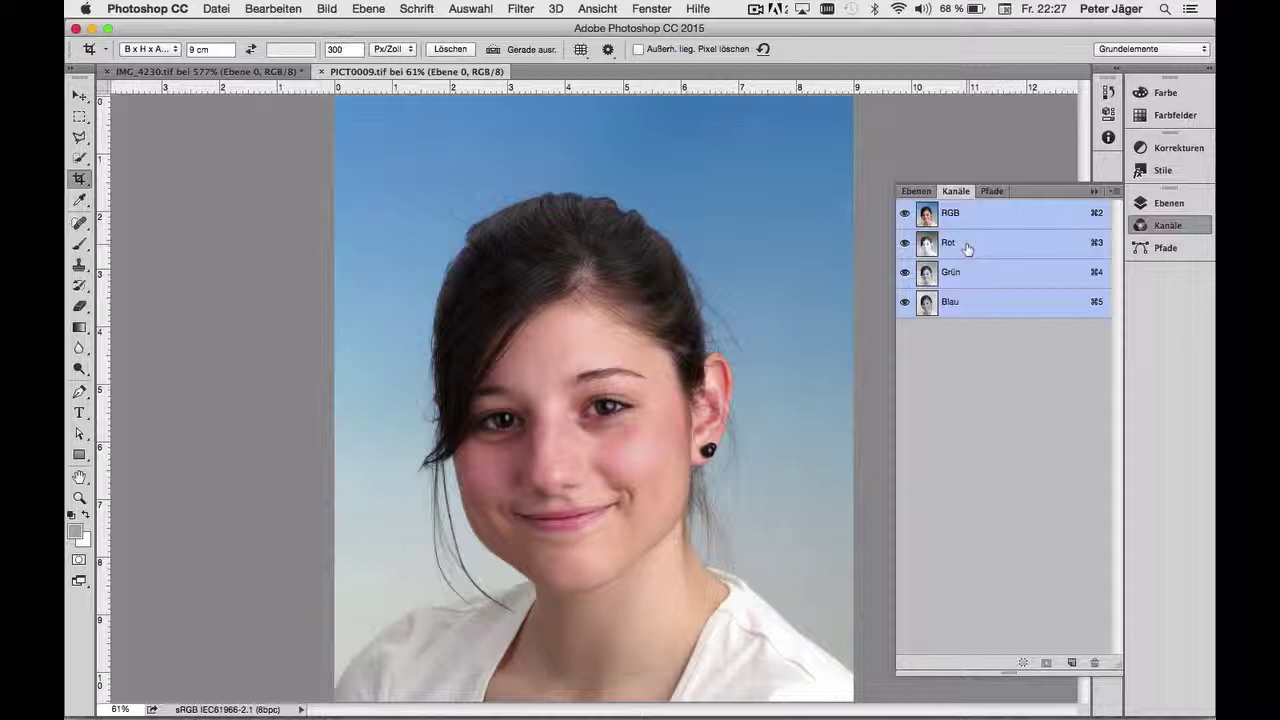
pyautogui.click(967, 249)
pyautogui.click(967, 275)
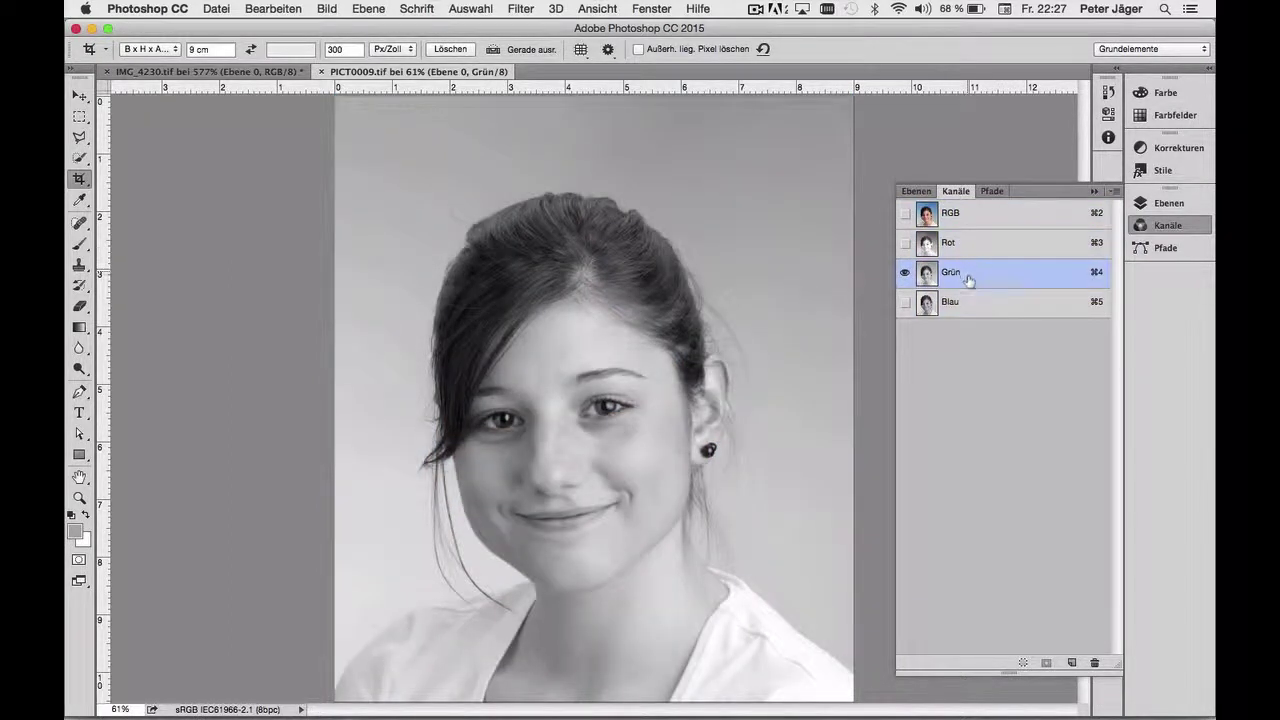
pyautogui.click(968, 309)
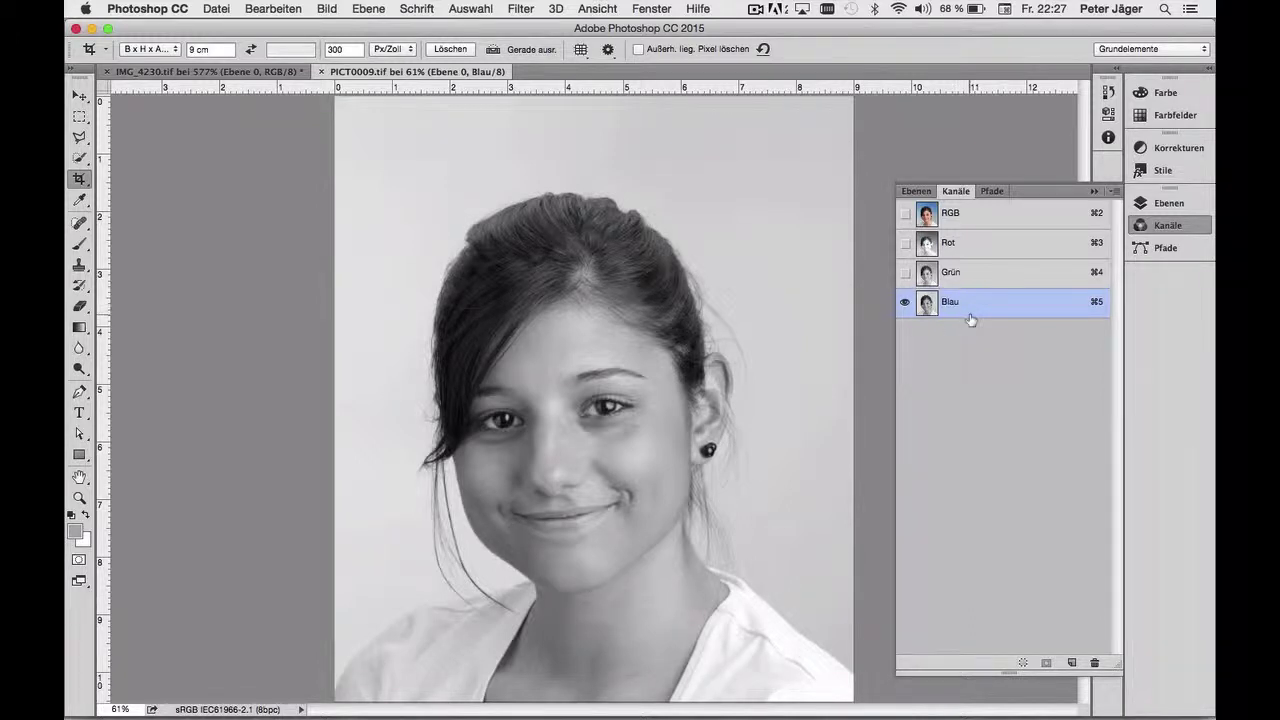
# Step: Duplicate the Blau channel as 'Harre freistellen' and show only the copy
pyautogui.click(1115, 191)
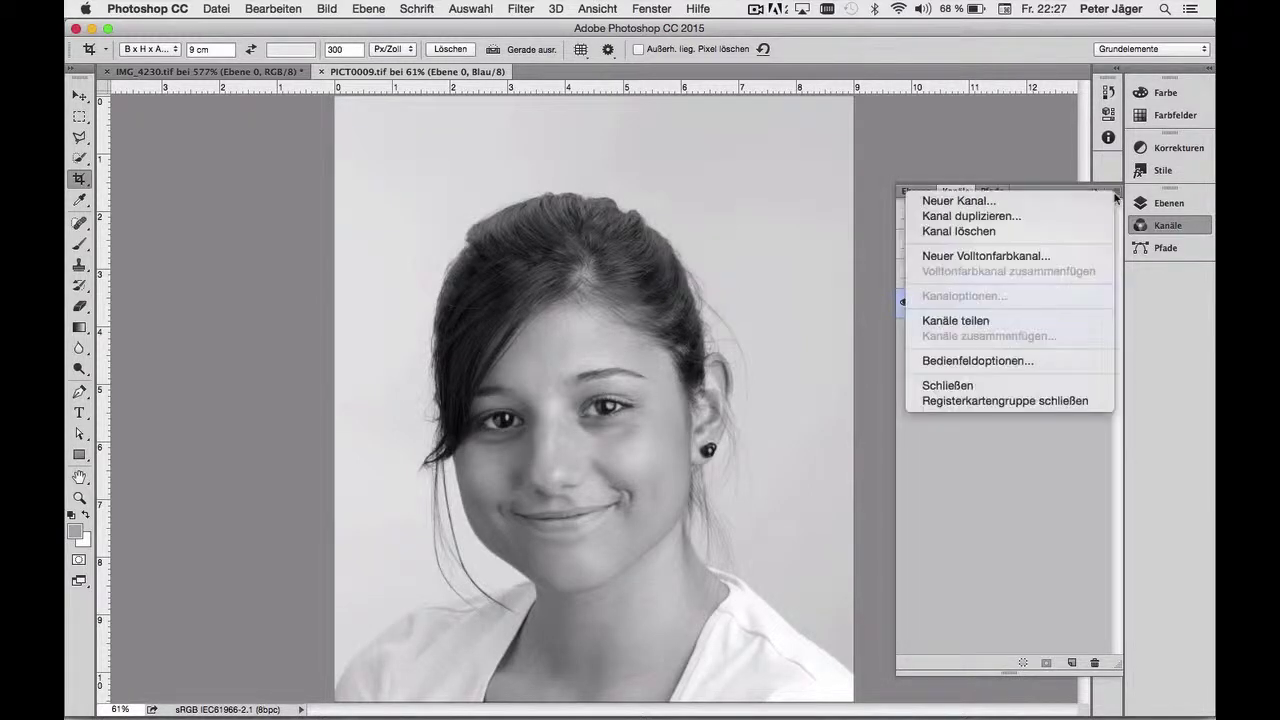
pyautogui.click(1092, 219)
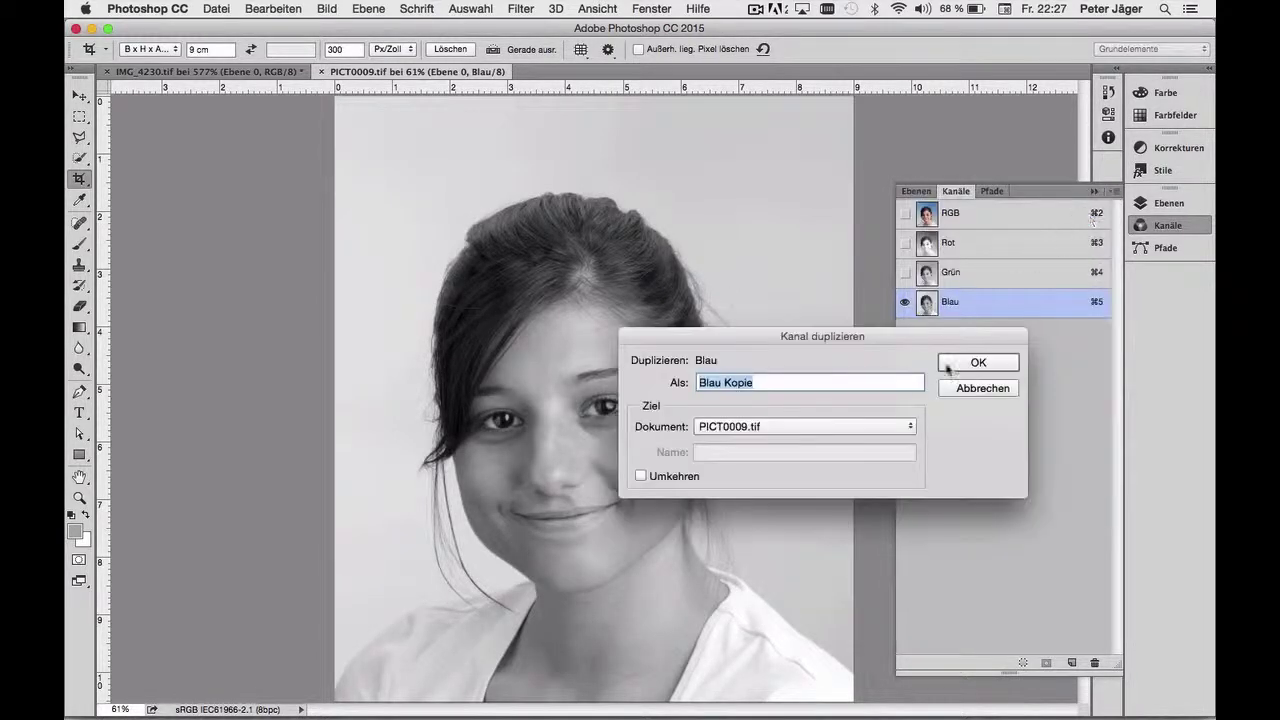
pyautogui.write('Harre freistellen')
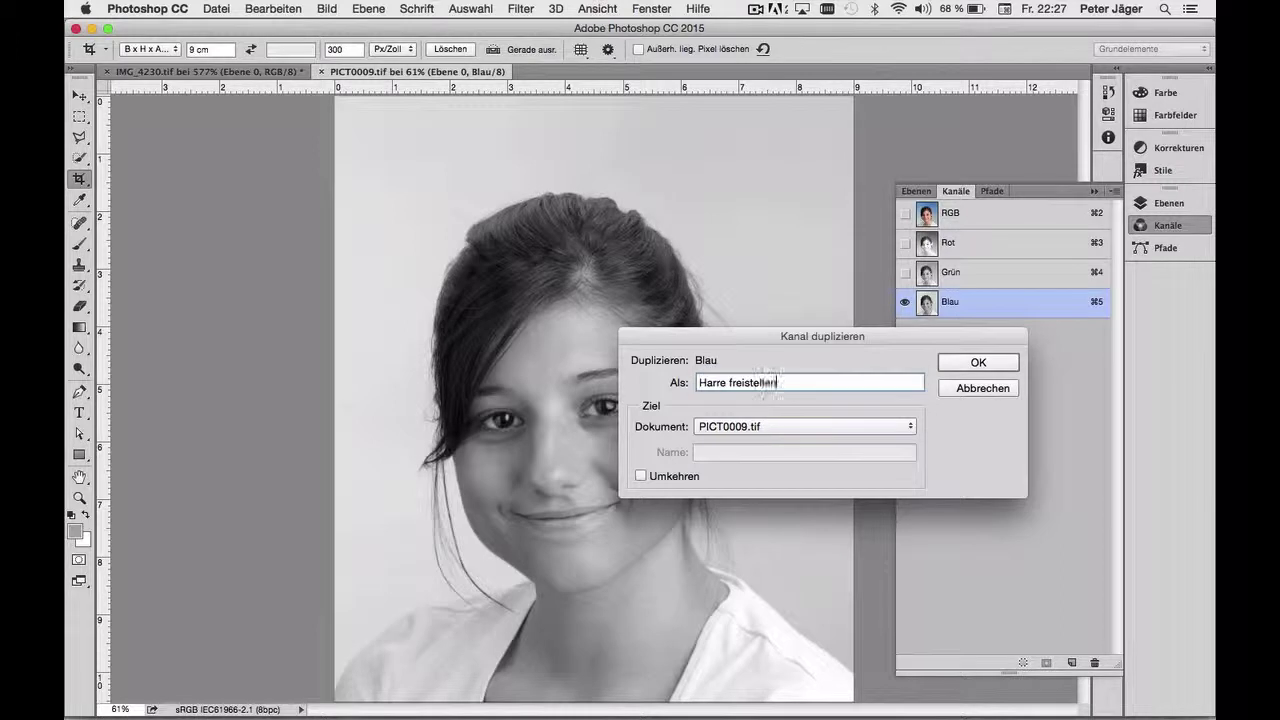
pyautogui.click(1004, 365)
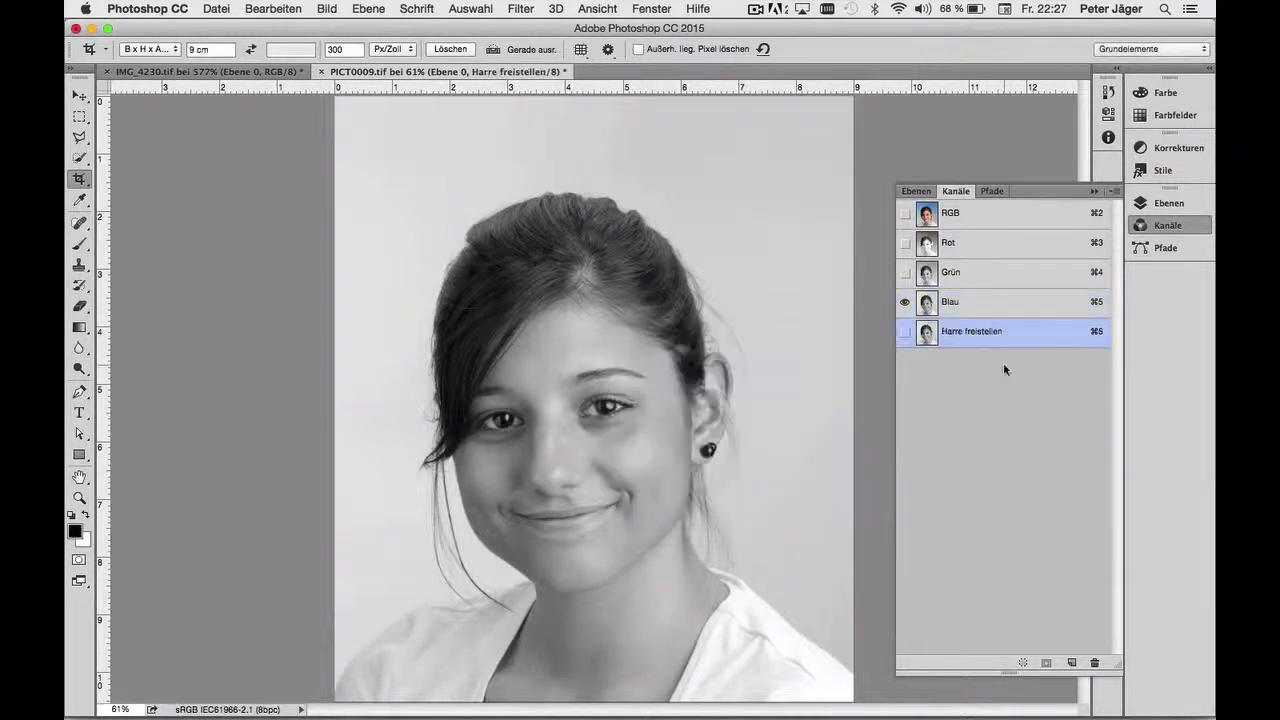
pyautogui.click(905, 331)
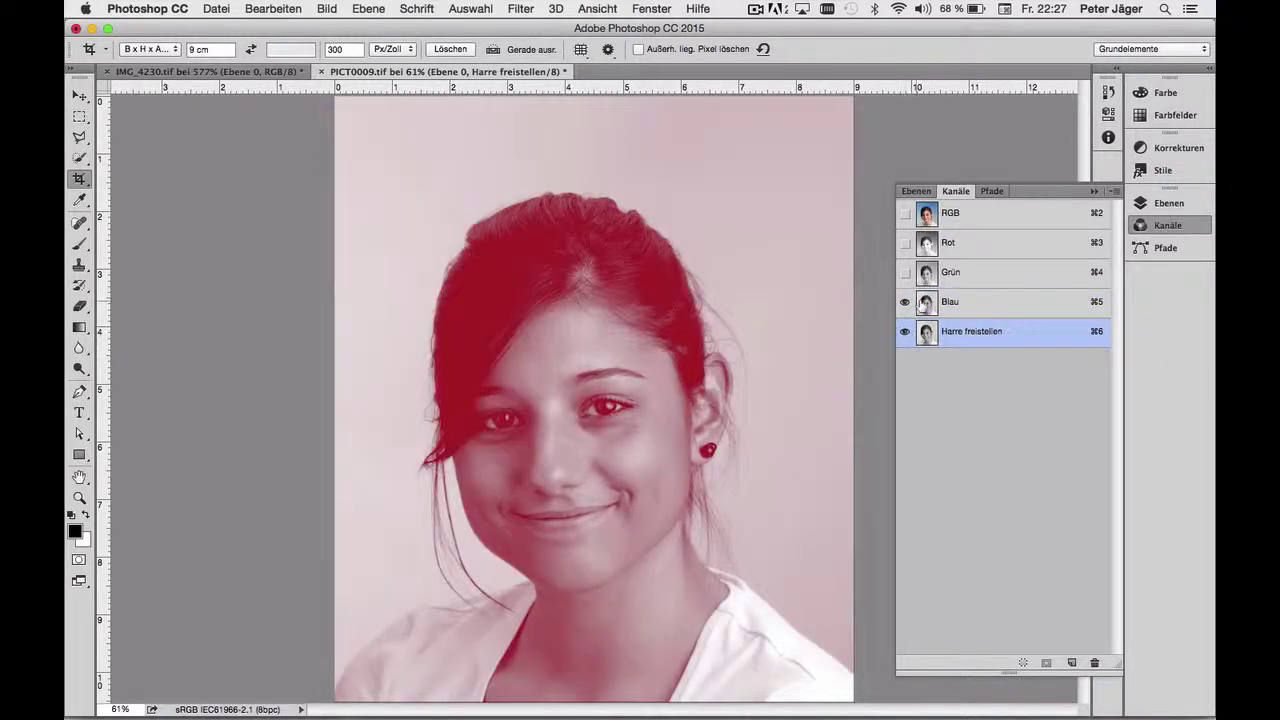
pyautogui.click(905, 301)
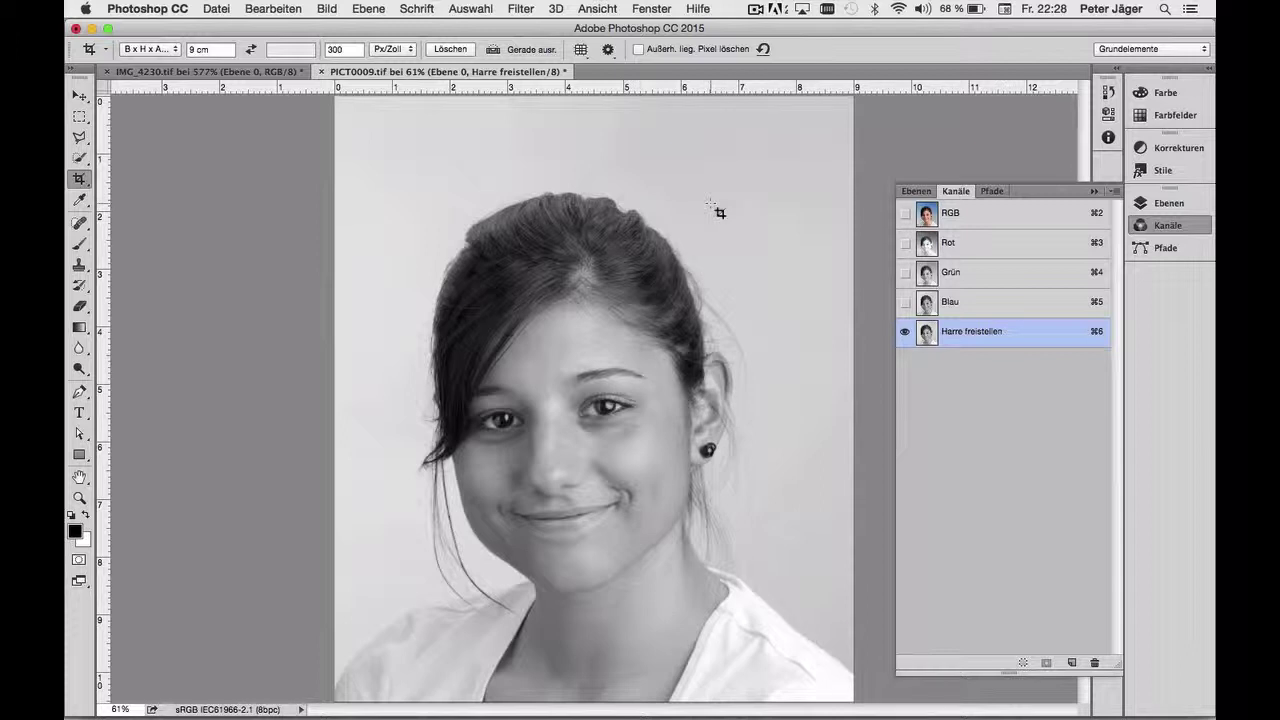
# Step: Zoom into the hair and apply a Gradationskurven S-curve with points at 23/22 and 45/47
pyautogui.press('super+plus')
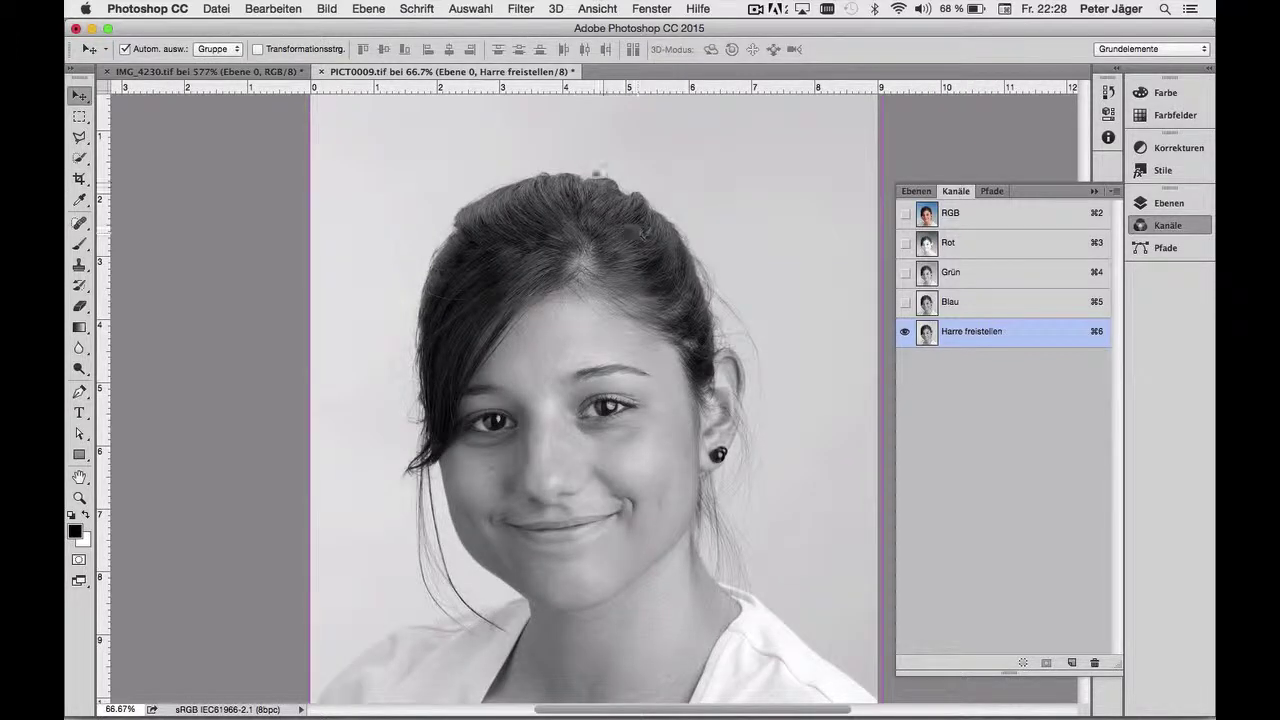
pyautogui.click(651, 210)
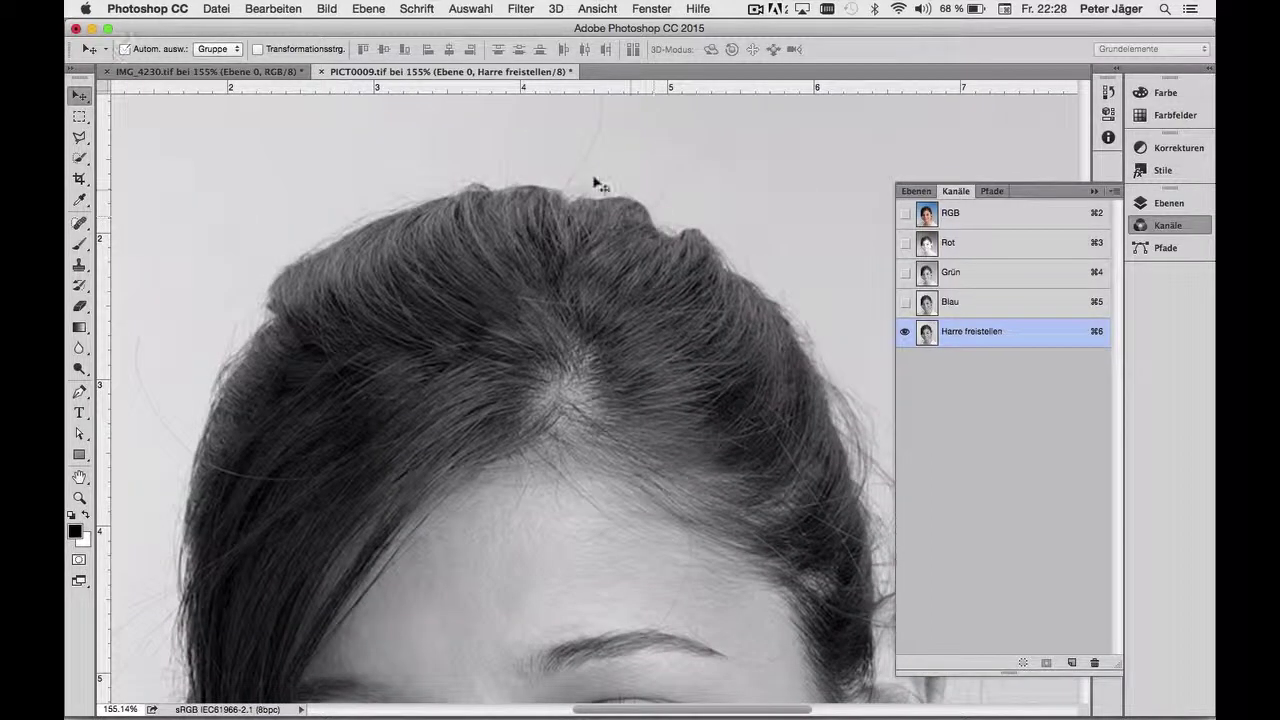
pyautogui.click(328, 9)
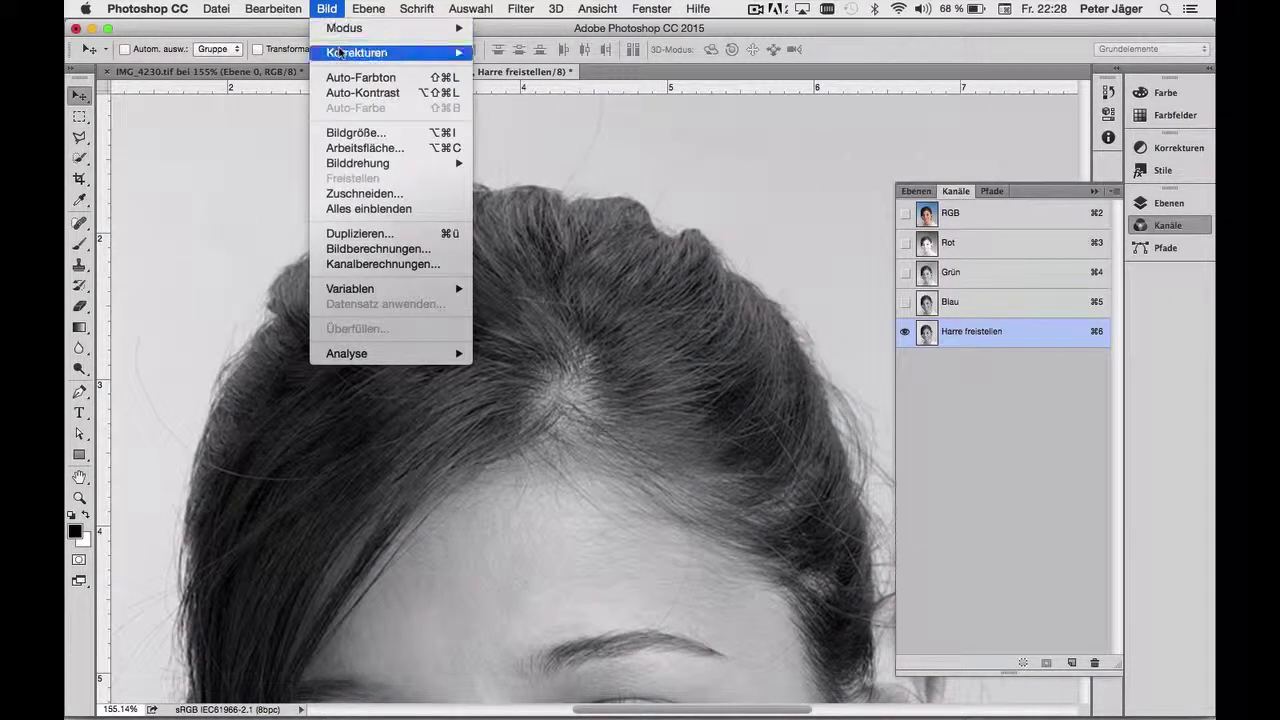
pyautogui.click(543, 85)
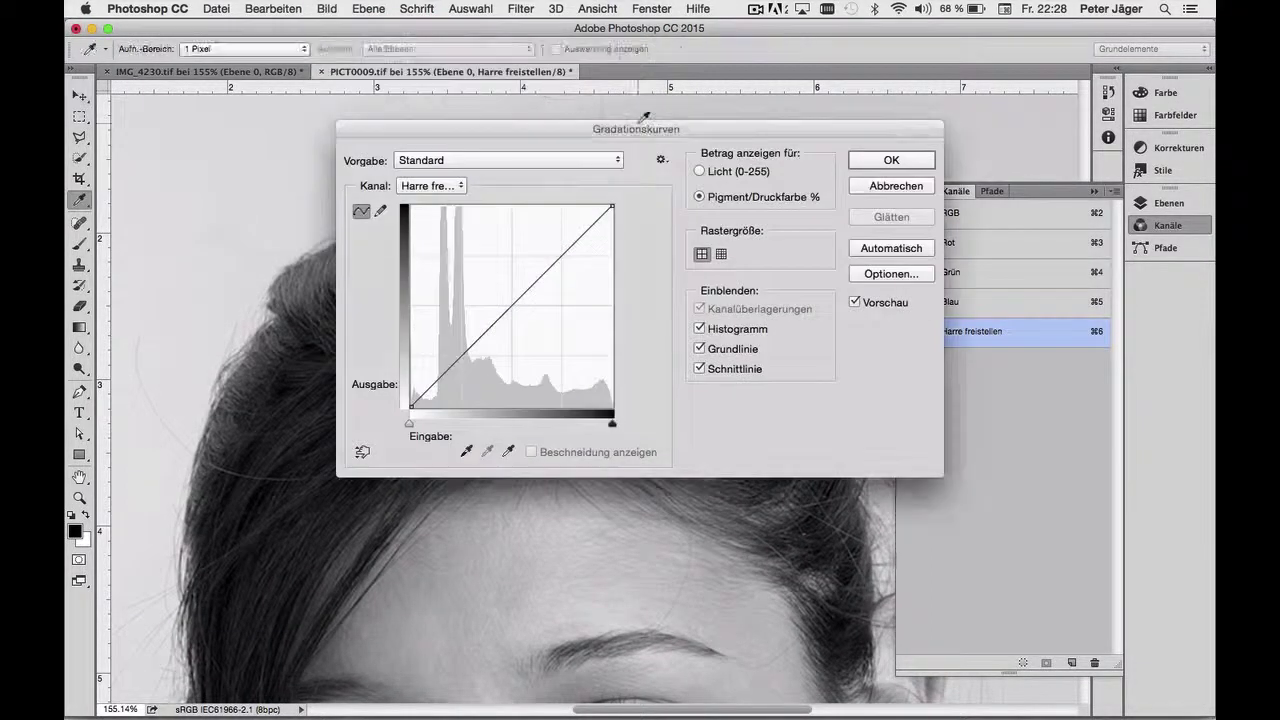
pyautogui.moveTo(643, 121); pyautogui.dragTo(1060, 210)
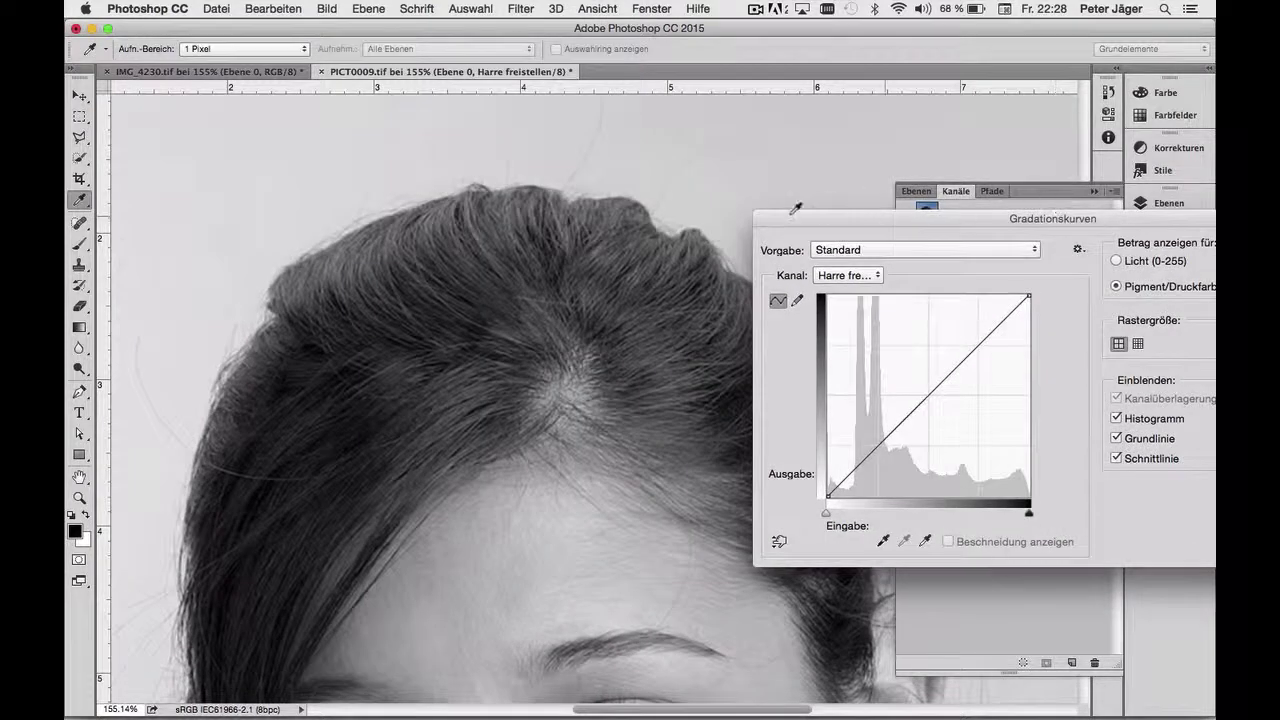
pyautogui.keyDown('super'); pyautogui.click(688, 196); pyautogui.keyUp('super')
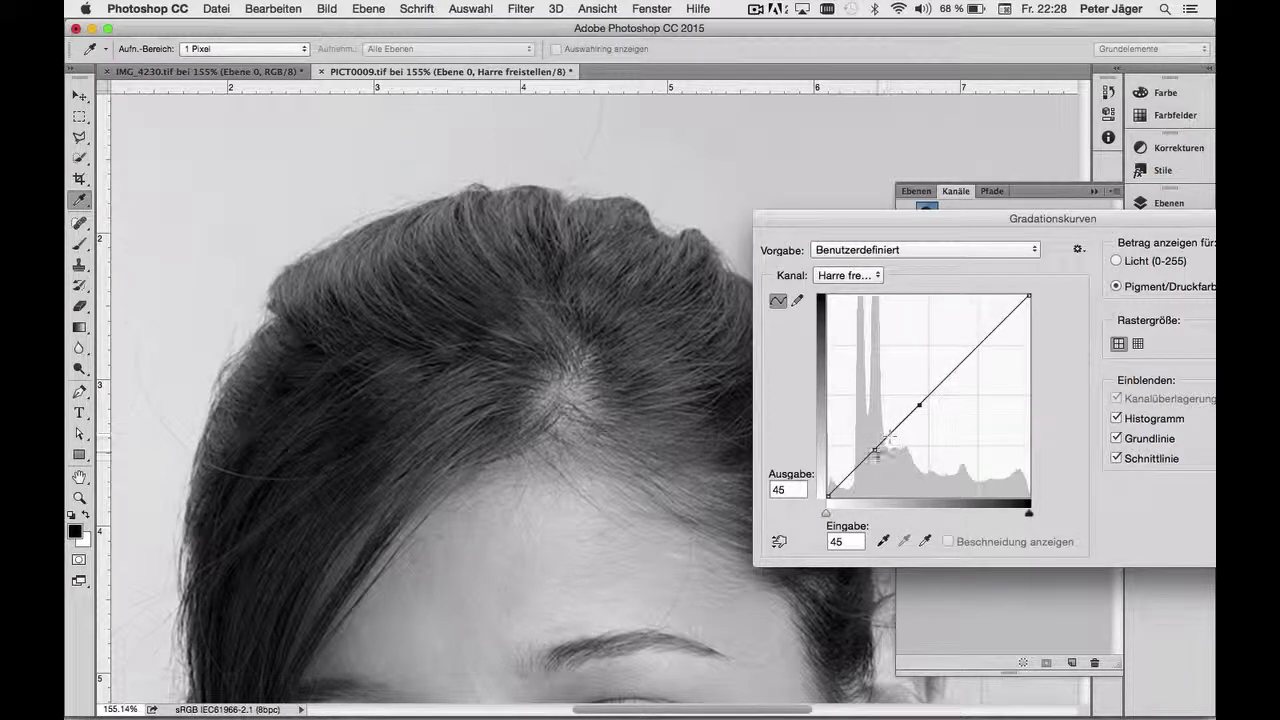
pyautogui.moveTo(875, 450); pyautogui.dragTo(875, 459)
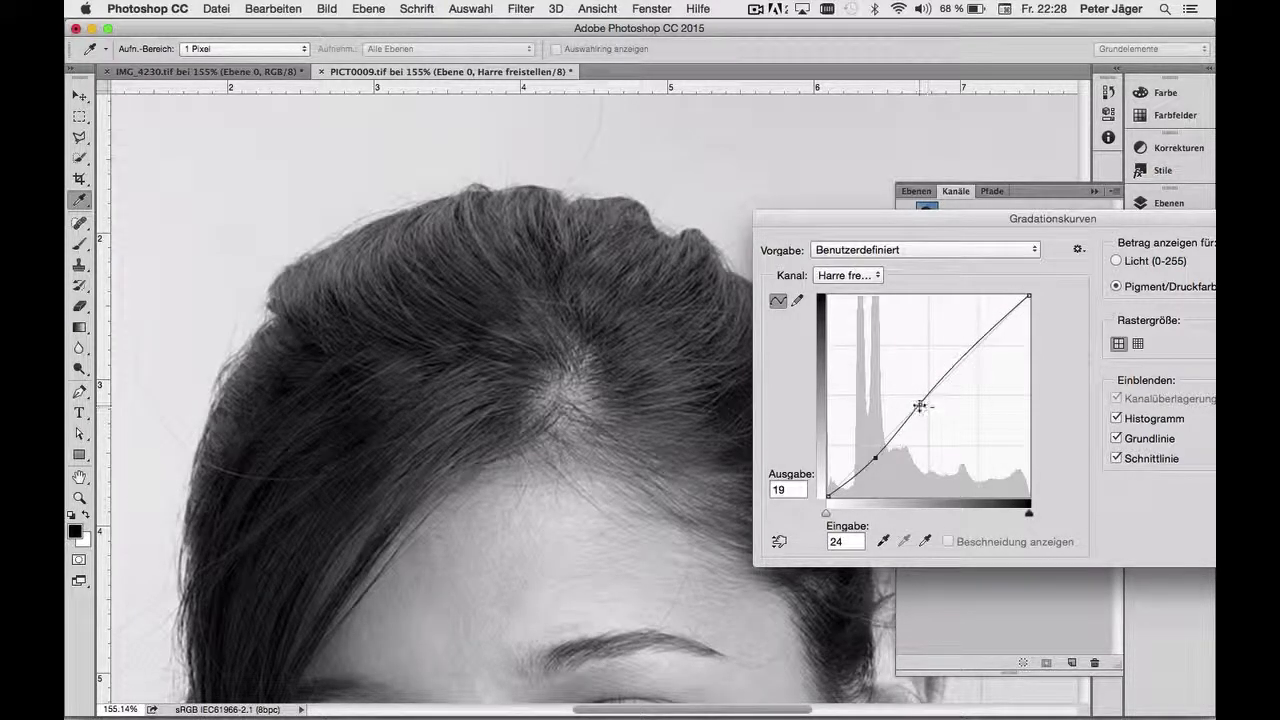
pyautogui.moveTo(919, 404); pyautogui.dragTo(919, 401)
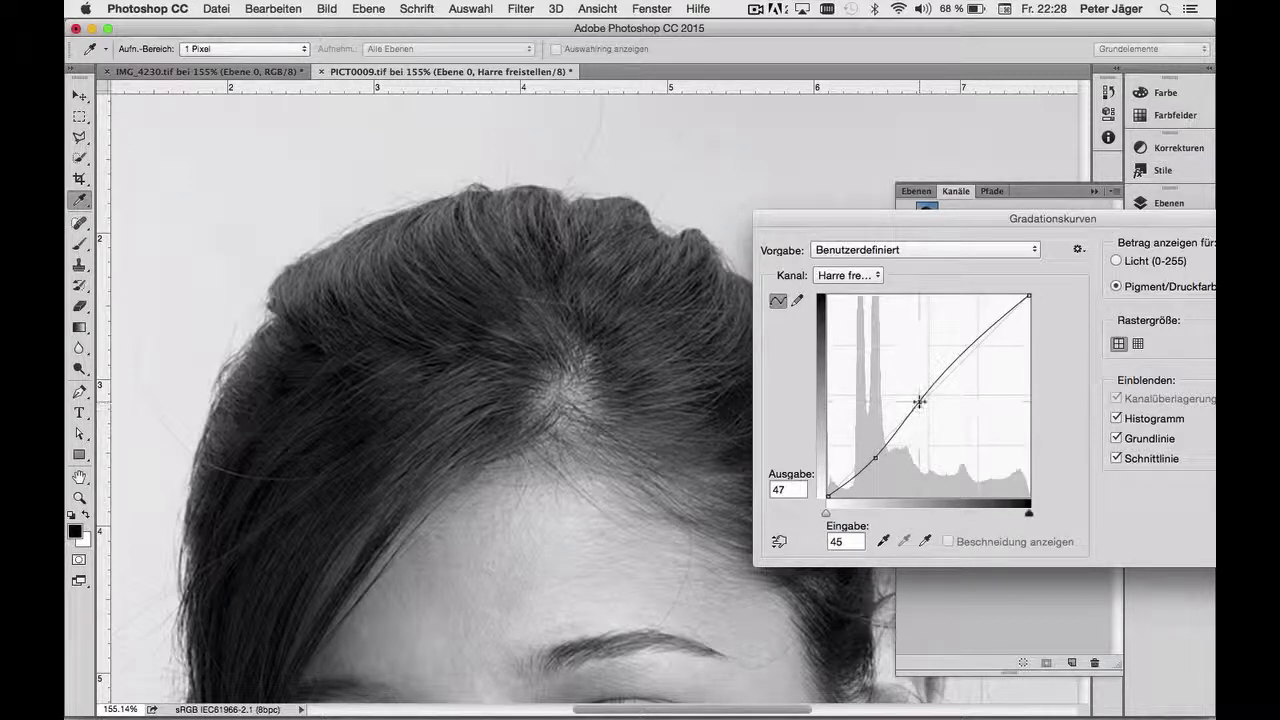
pyautogui.moveTo(1028, 222); pyautogui.dragTo(849, 213)
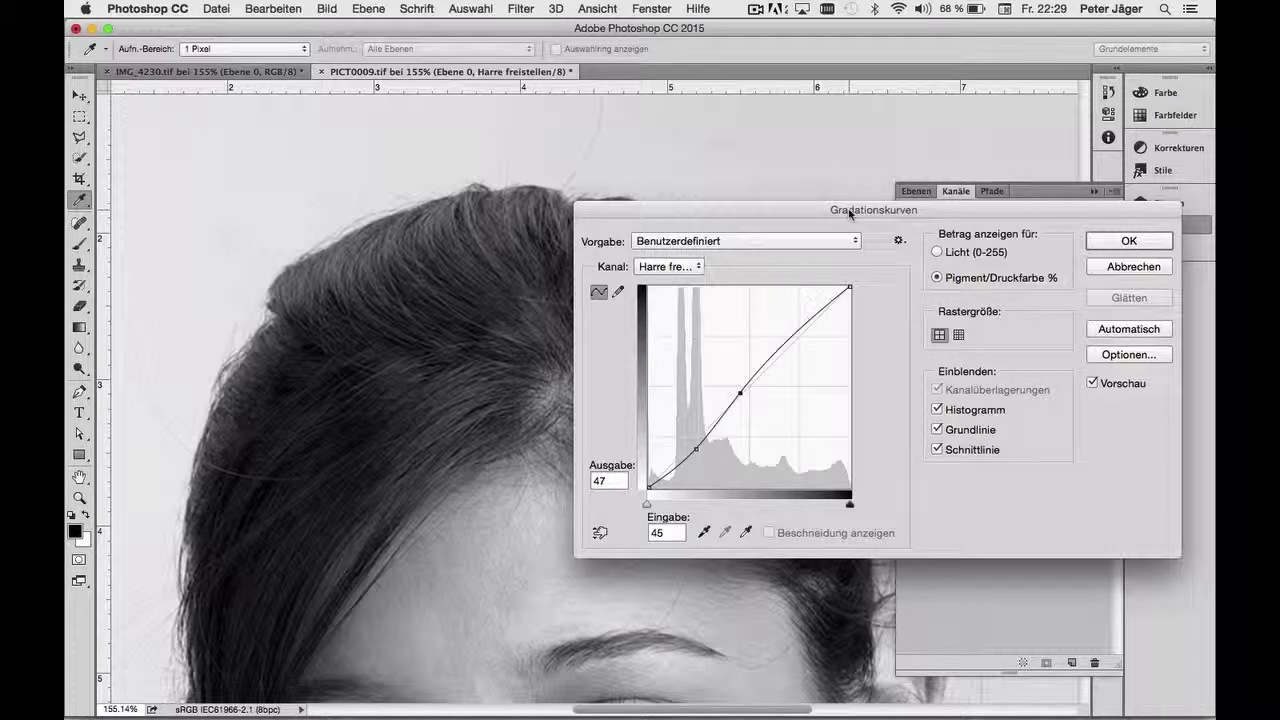
pyautogui.click(1110, 242)
# Step: Apply a second Gradationskurven curve pulling input 18 down to 15, then fit the portrait in the window
pyautogui.press('v')
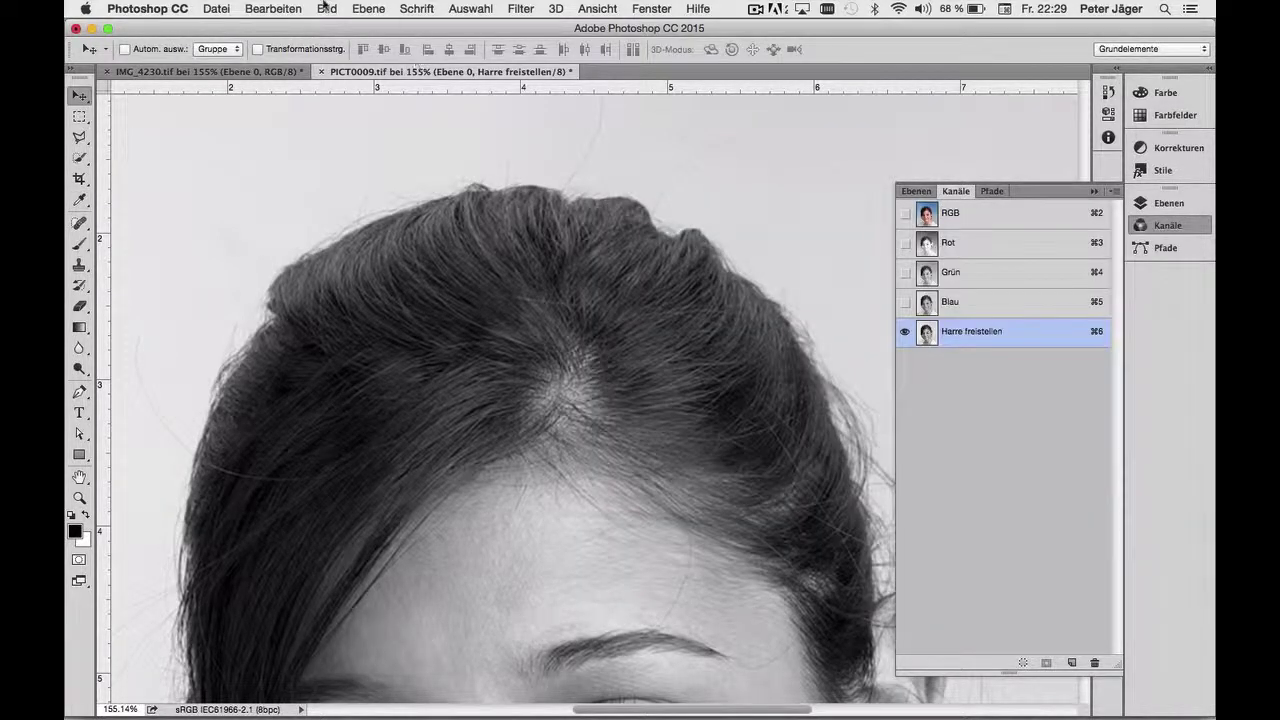
pyautogui.click(325, 8)
pyautogui.moveTo(357, 52)
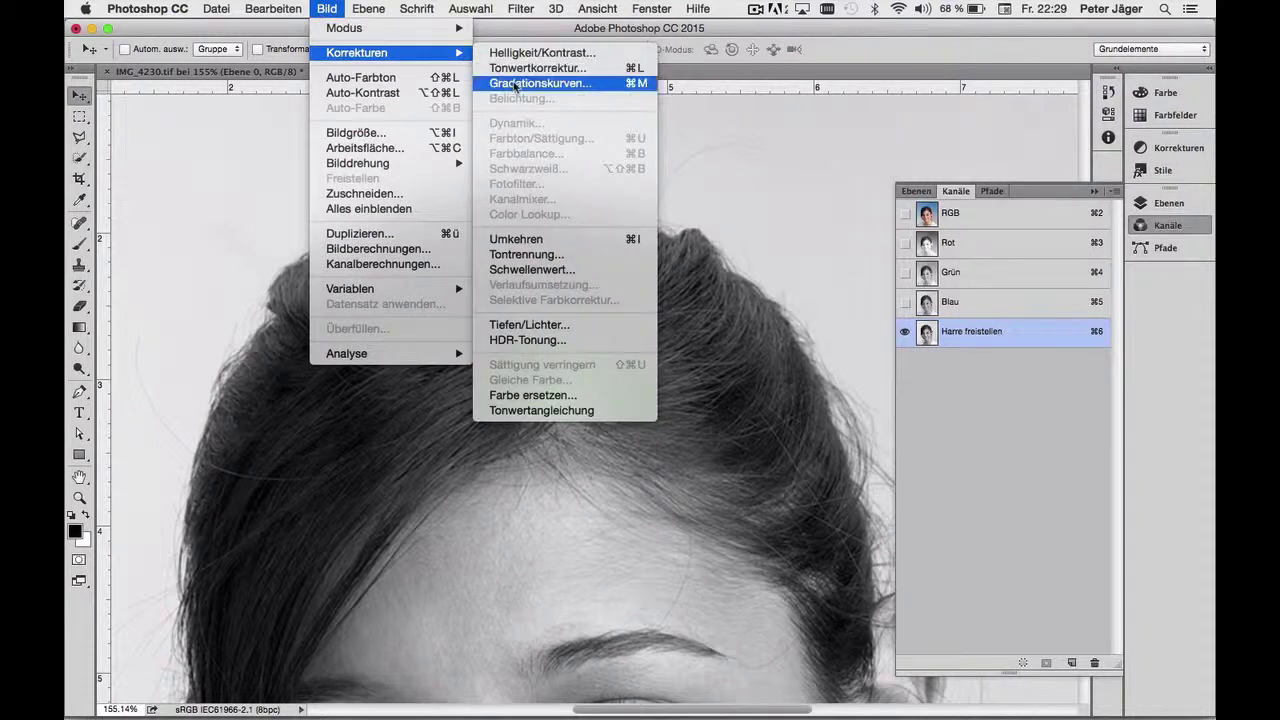
pyautogui.click(515, 84)
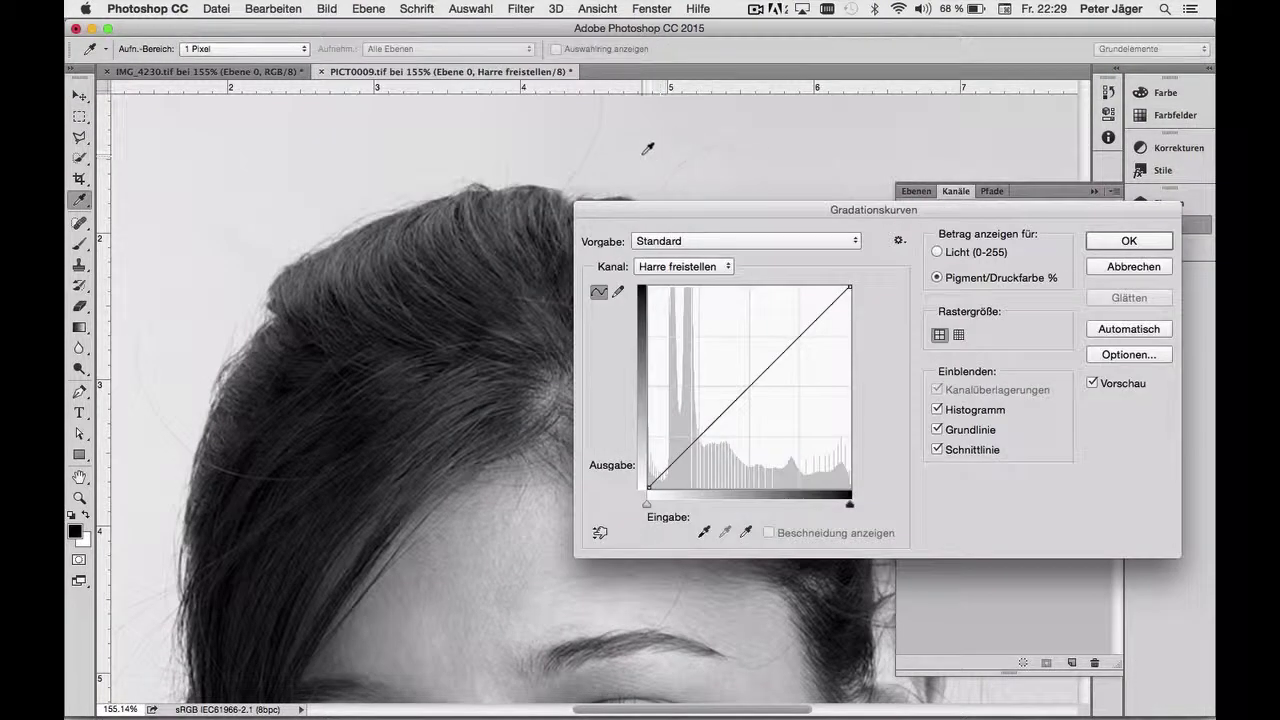
pyautogui.keyDown('ctrl'); pyautogui.click(647, 148); pyautogui.keyUp('ctrl')
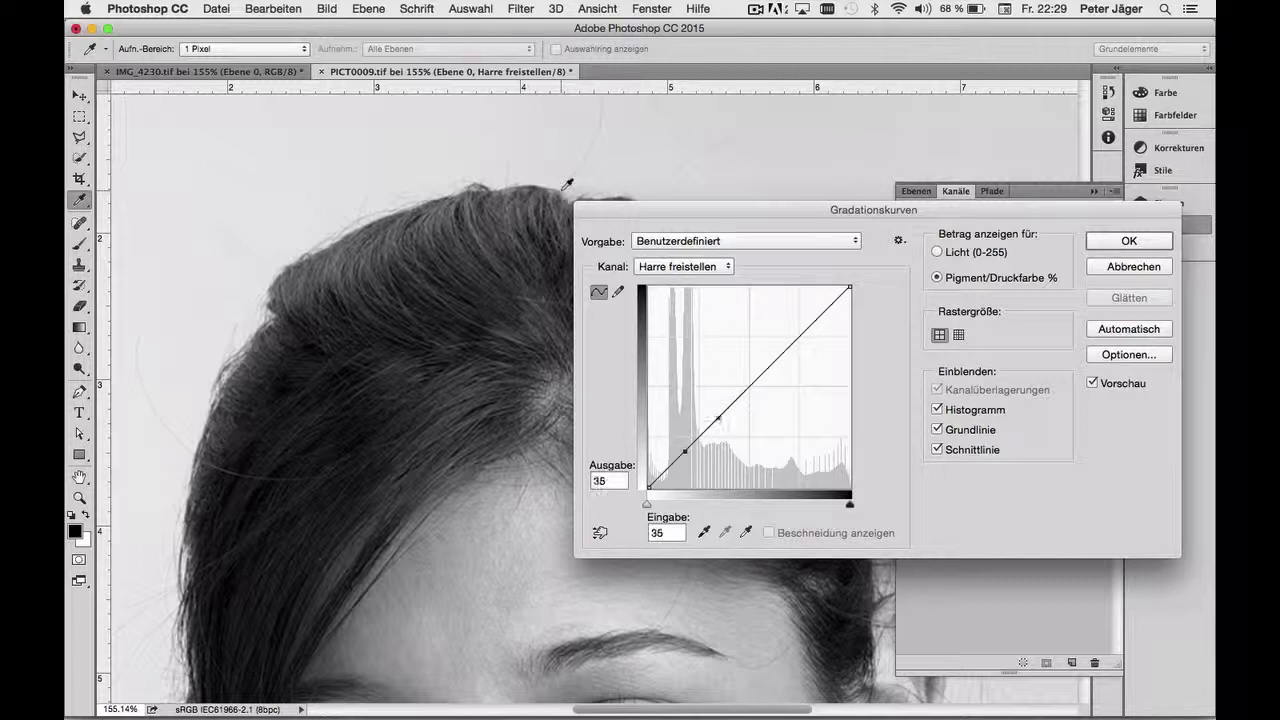
pyautogui.press('Down')
pyautogui.press('Down')
pyautogui.press('Down')
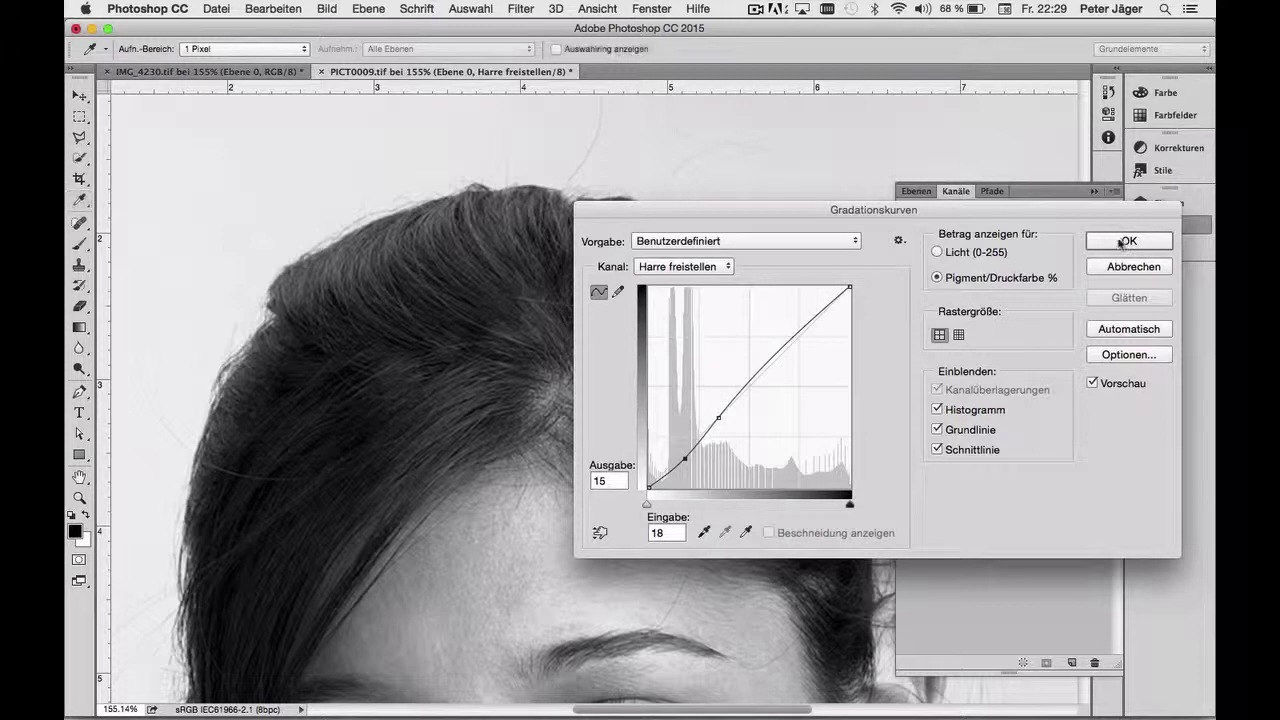
pyautogui.click(1118, 240)
pyautogui.press('super+0')
pyautogui.press('v')
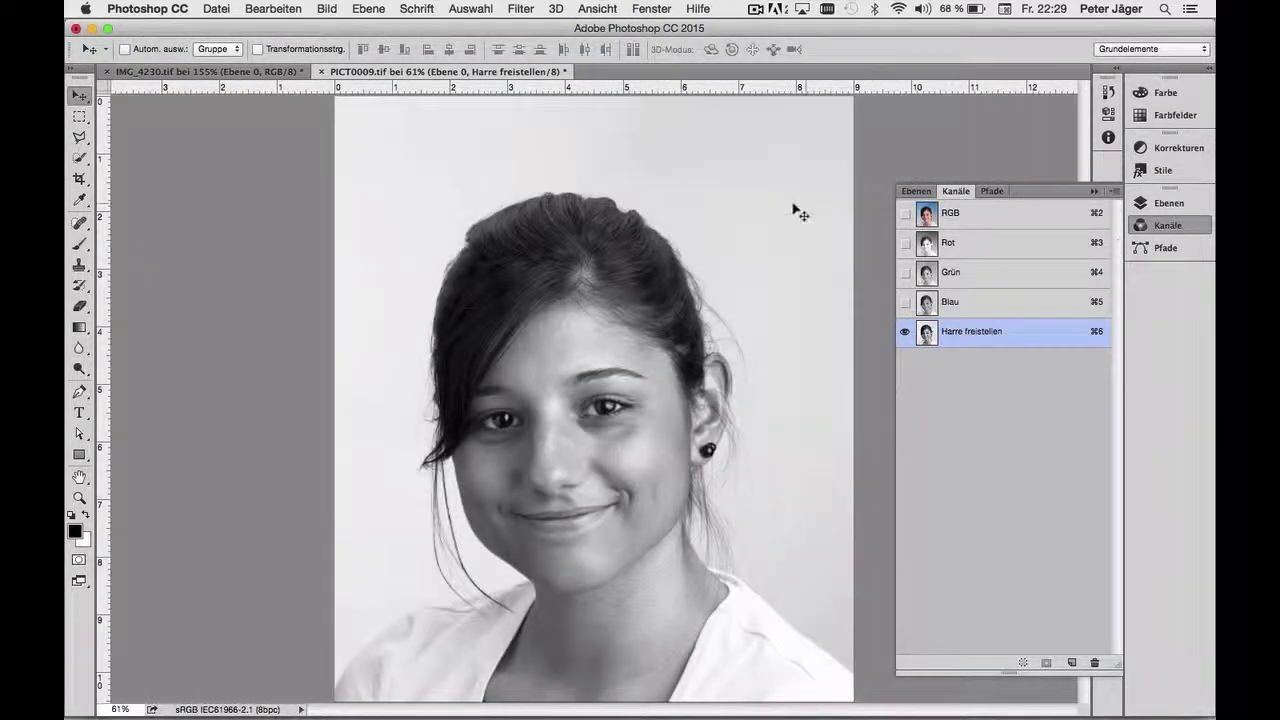
# Step: Brush solid black over the face, hair and body in the Harre freistellen channel
pyautogui.click(79, 244)
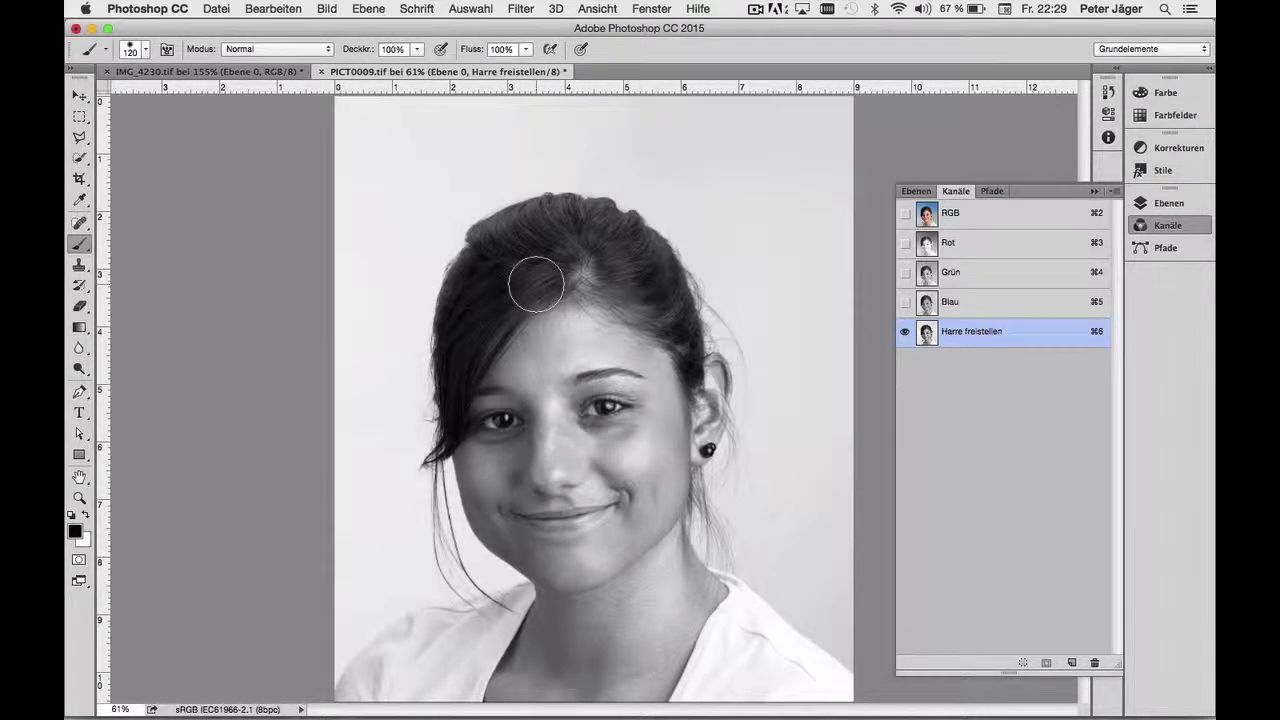
pyautogui.moveTo(536, 285)
pyautogui.mouseDown()
pyautogui.moveTo(513, 487)
pyautogui.moveTo(648, 428)
pyautogui.moveTo(584, 243)
pyautogui.moveTo(475, 397)
pyautogui.moveTo(495, 495)
pyautogui.moveTo(578, 568)
pyautogui.moveTo(655, 438)
pyautogui.mouseUp()
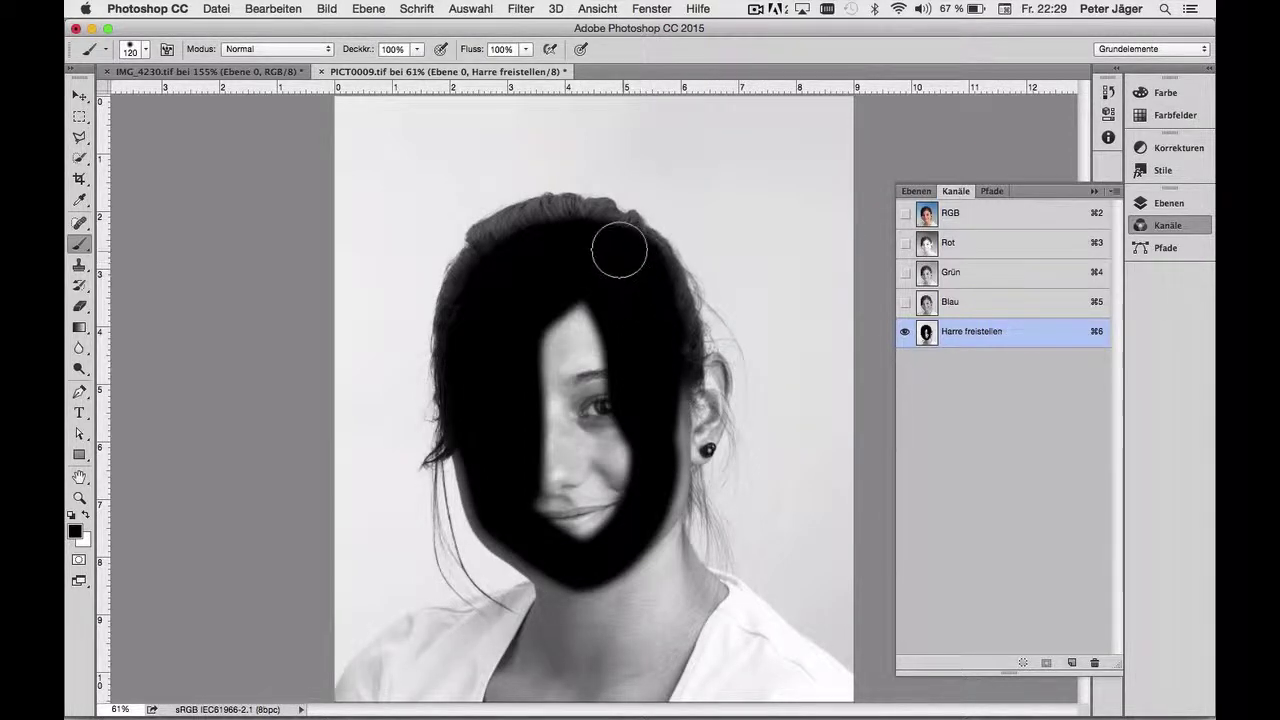
pyautogui.moveTo(549, 233)
pyautogui.mouseDown()
pyautogui.moveTo(500, 251)
pyautogui.moveTo(477, 300)
pyautogui.mouseUp()
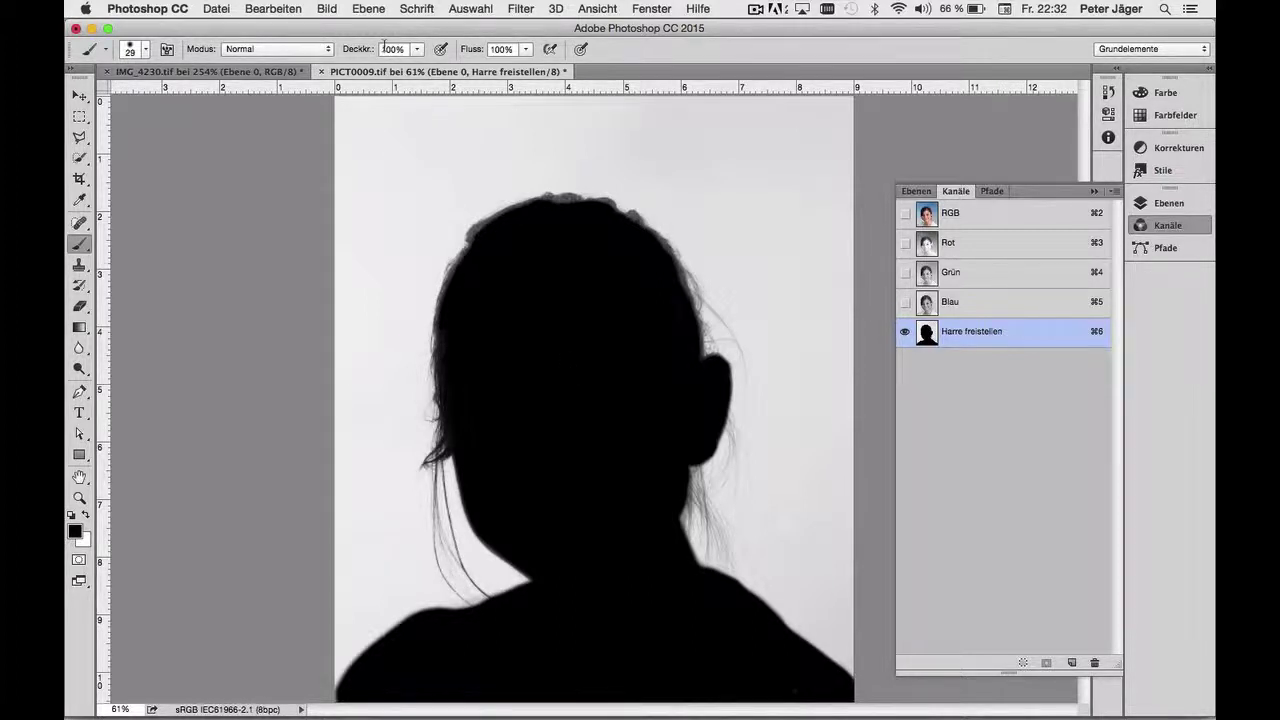
# Step: Invert Harre freistellen to a white silhouette, copy the entire channel, and return to the layers list
pyautogui.click(326, 9)
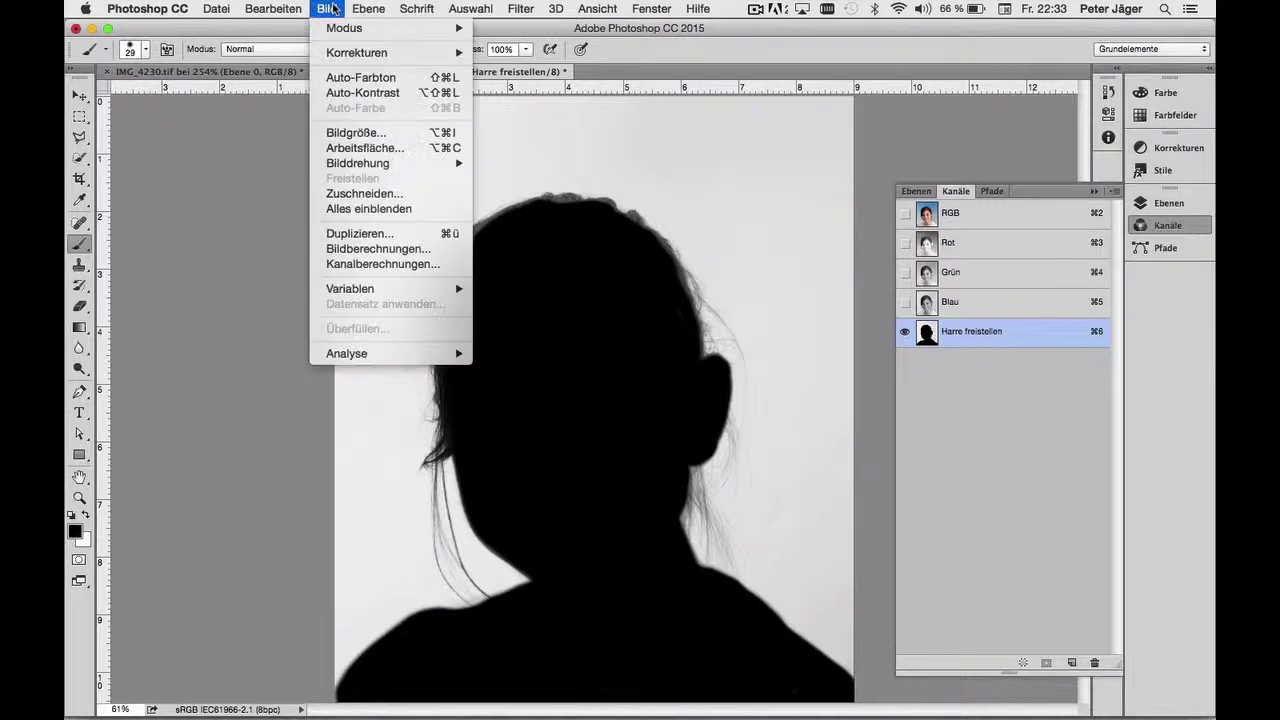
pyautogui.moveTo(356, 52)
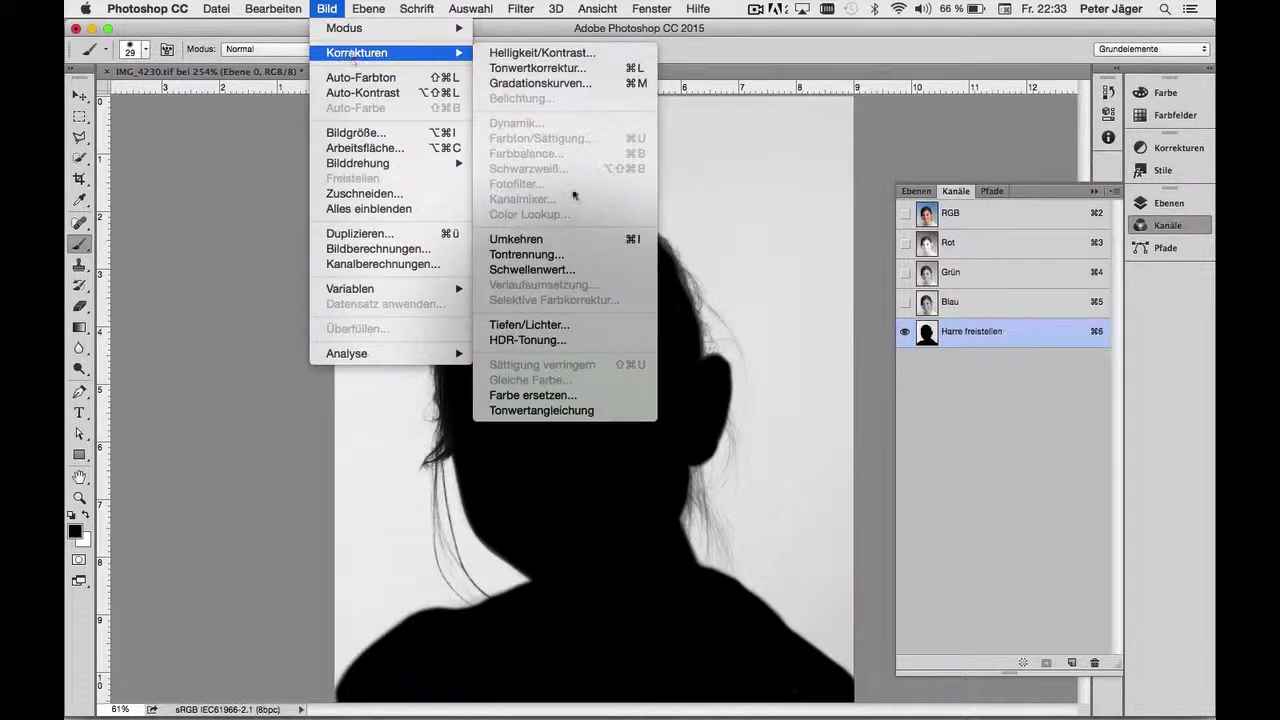
pyautogui.click(558, 240)
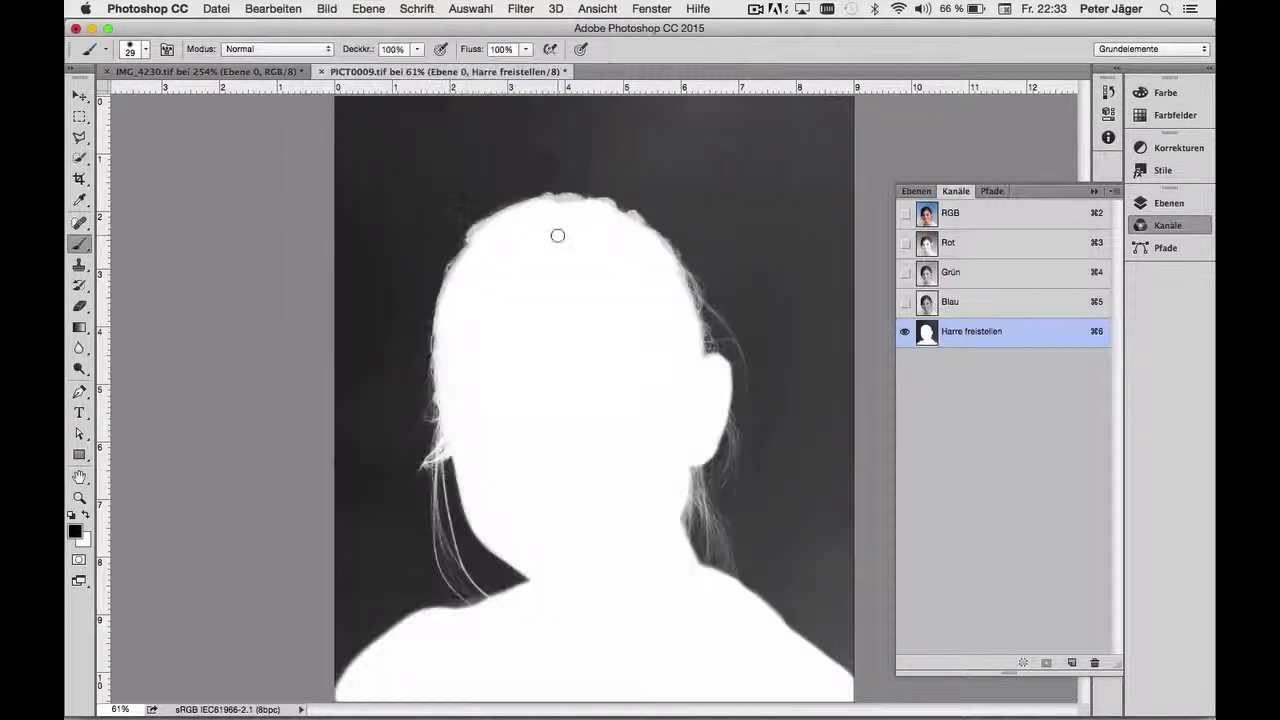
pyautogui.click(487, 9)
pyautogui.click(491, 29)
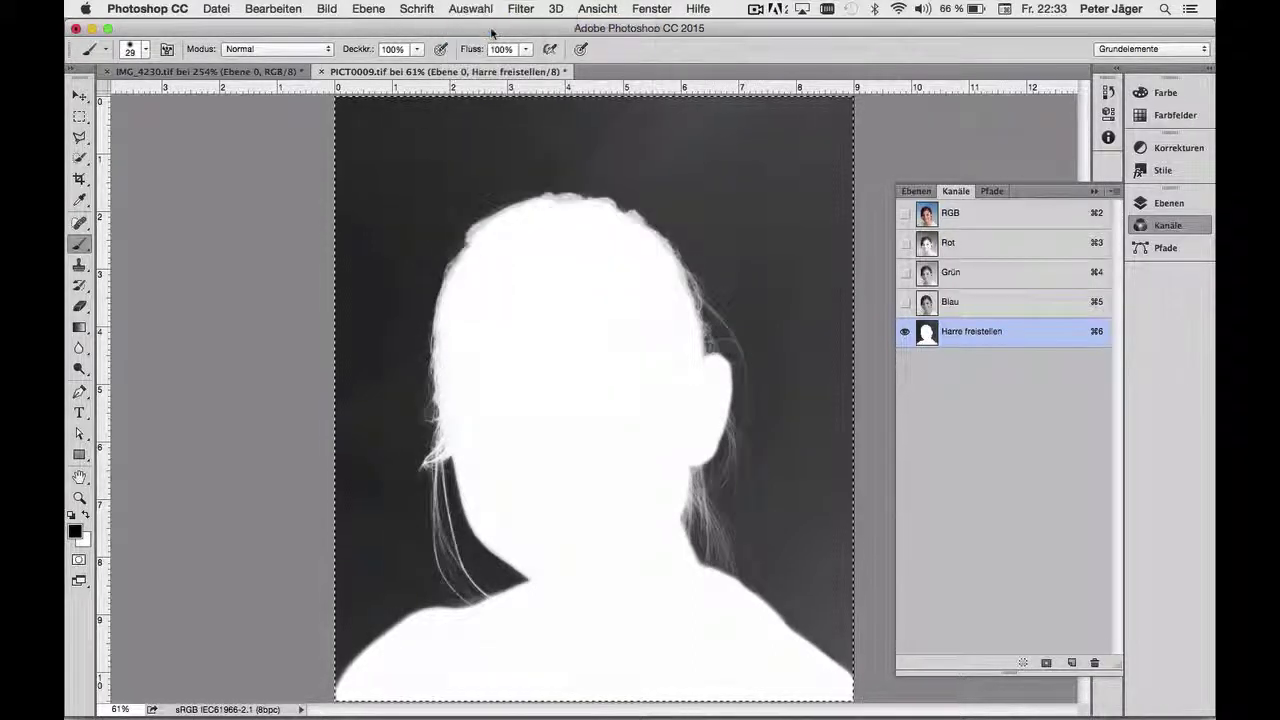
pyautogui.click(273, 9)
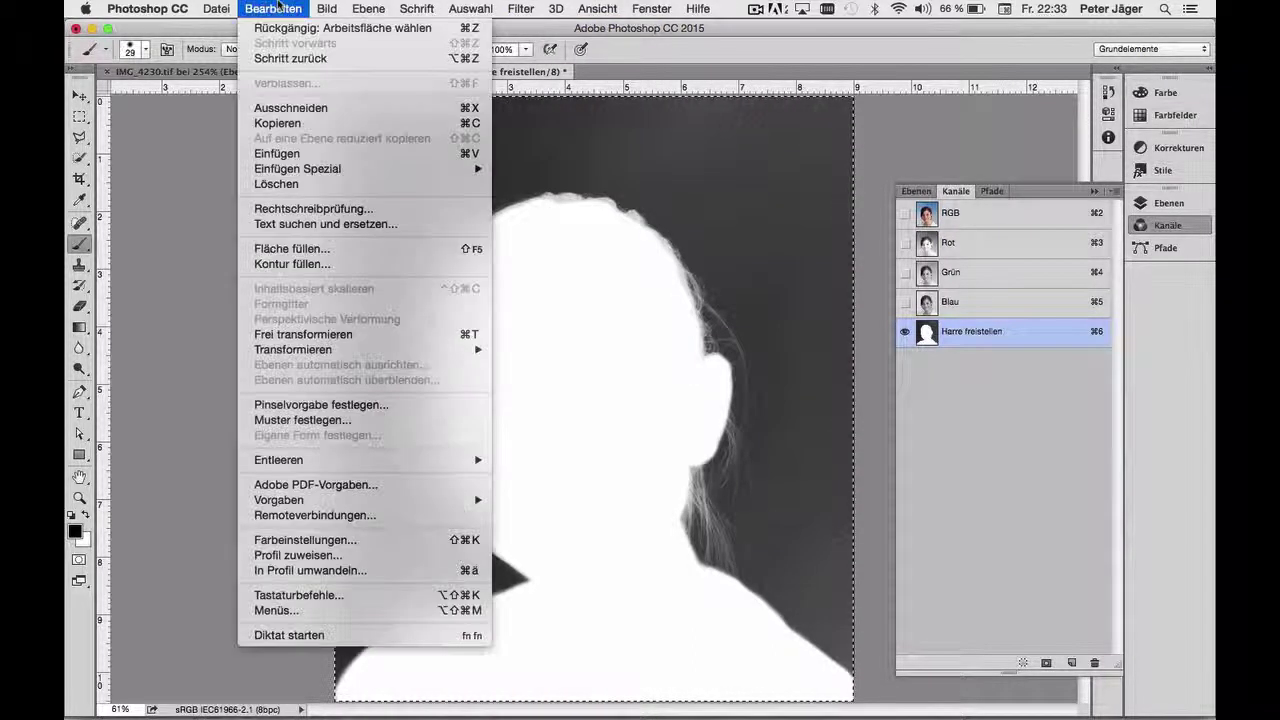
pyautogui.click(297, 125)
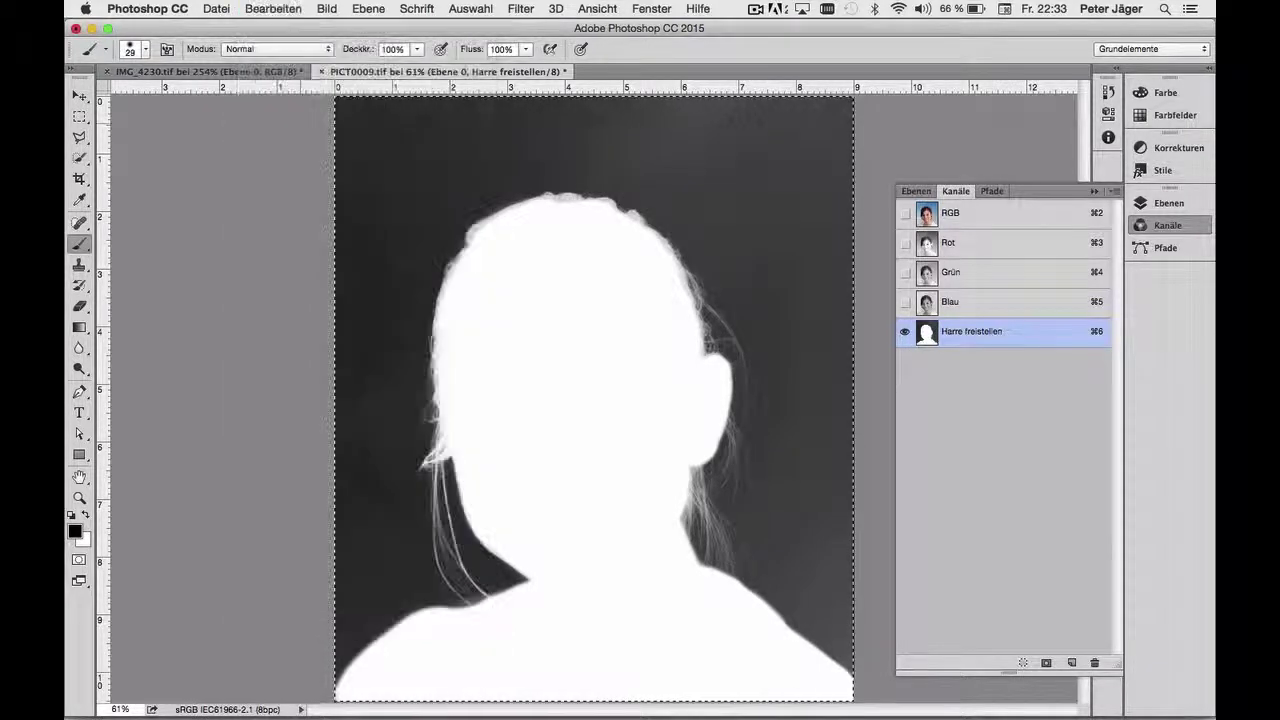
pyautogui.click(917, 191)
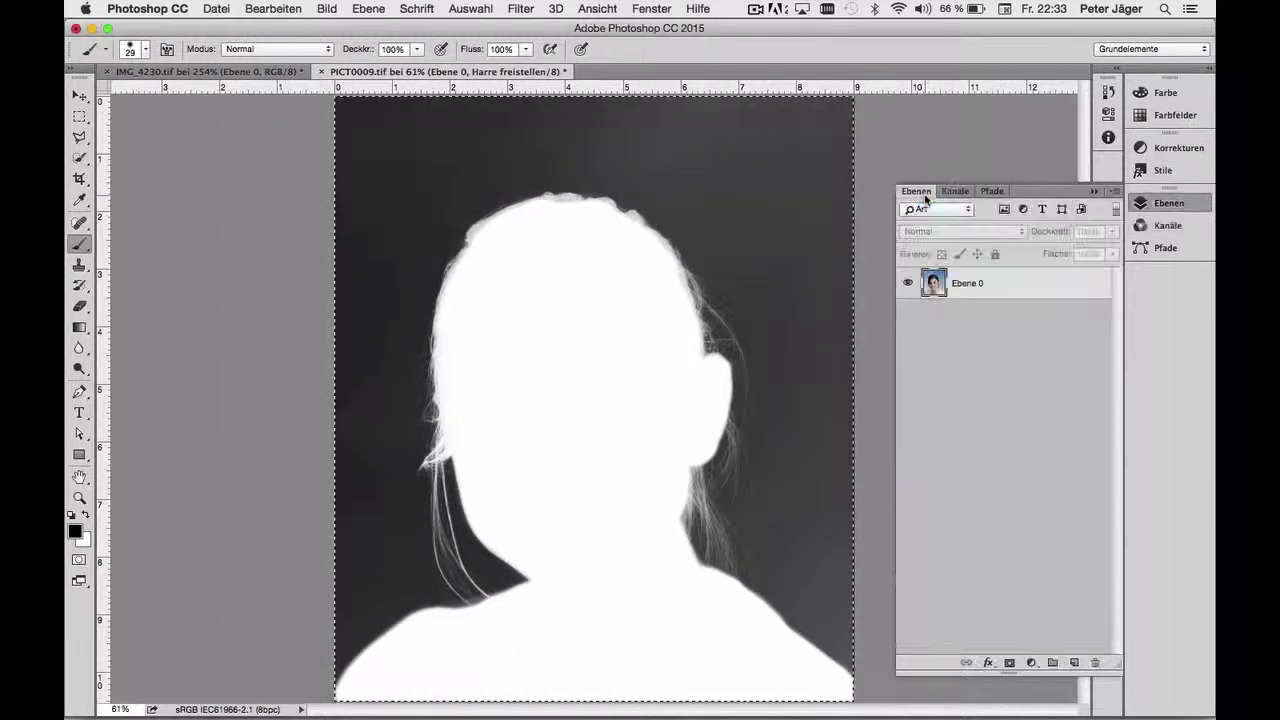
# Step: Add a layer mask to Ebene 0 and paste the copied silhouette into it
pyautogui.click(1009, 663)
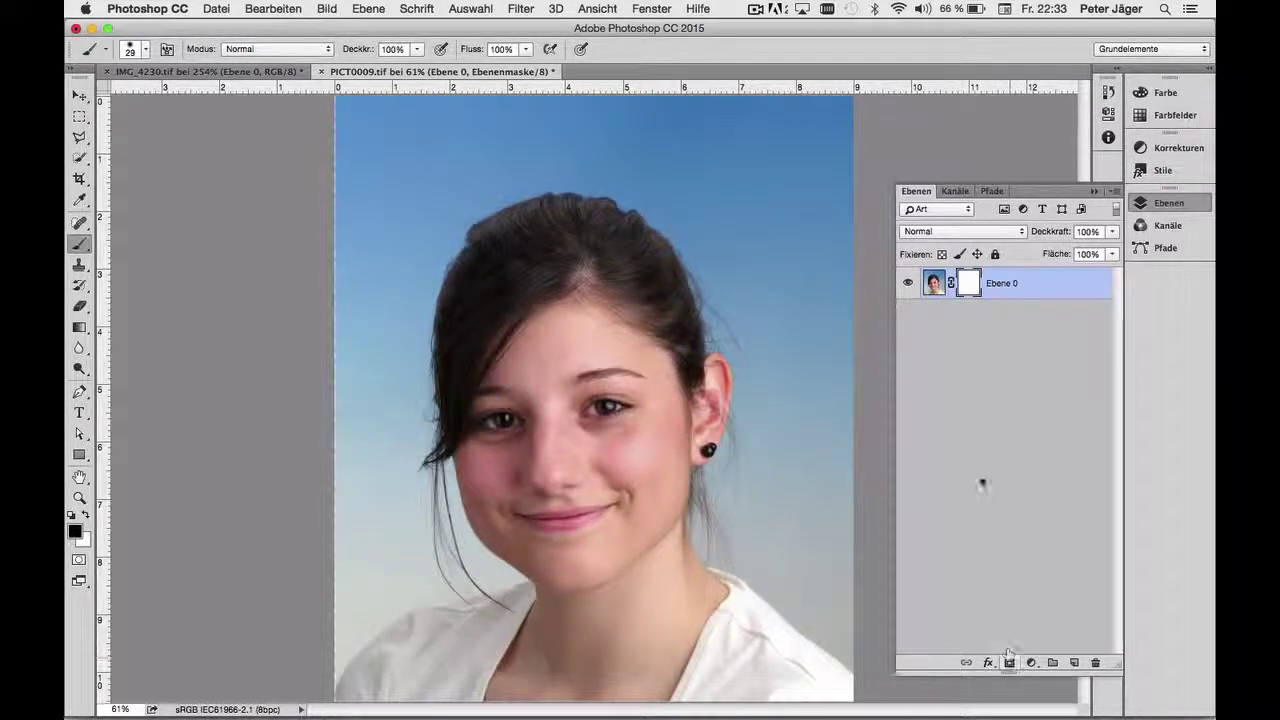
pyautogui.keyDown('alt'); pyautogui.click(968, 286); pyautogui.keyUp('alt')
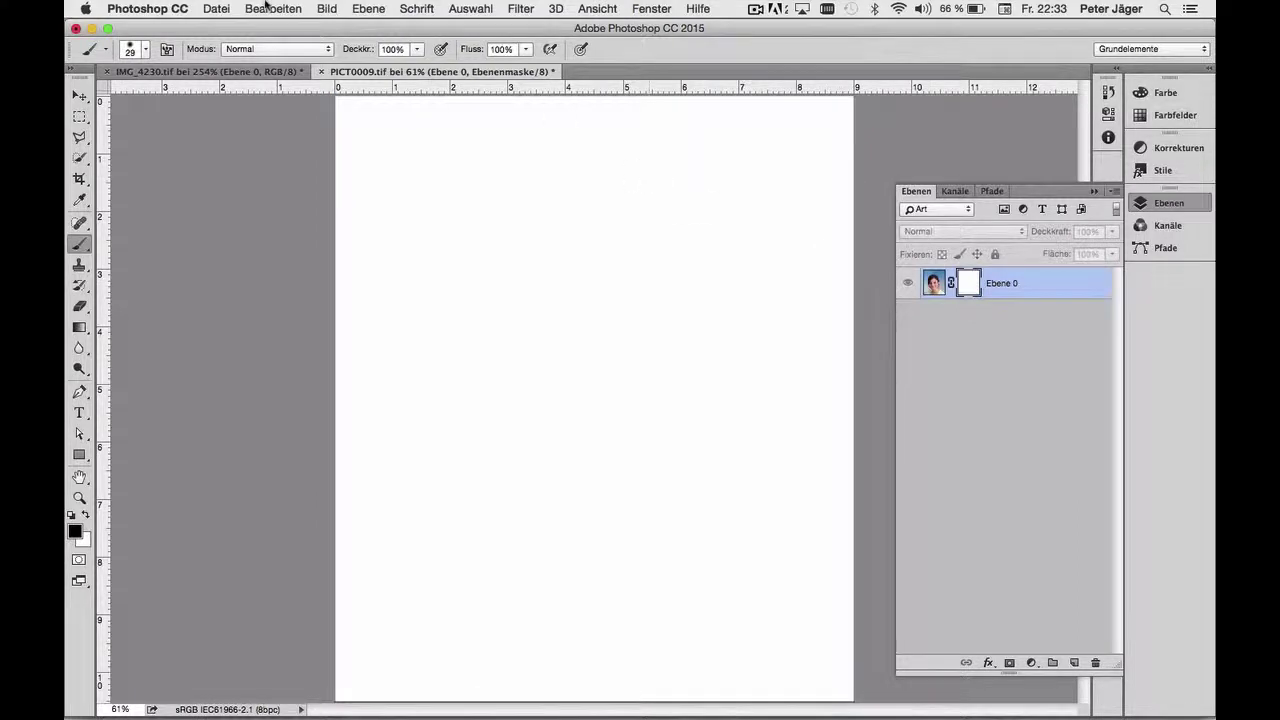
pyautogui.click(266, 8)
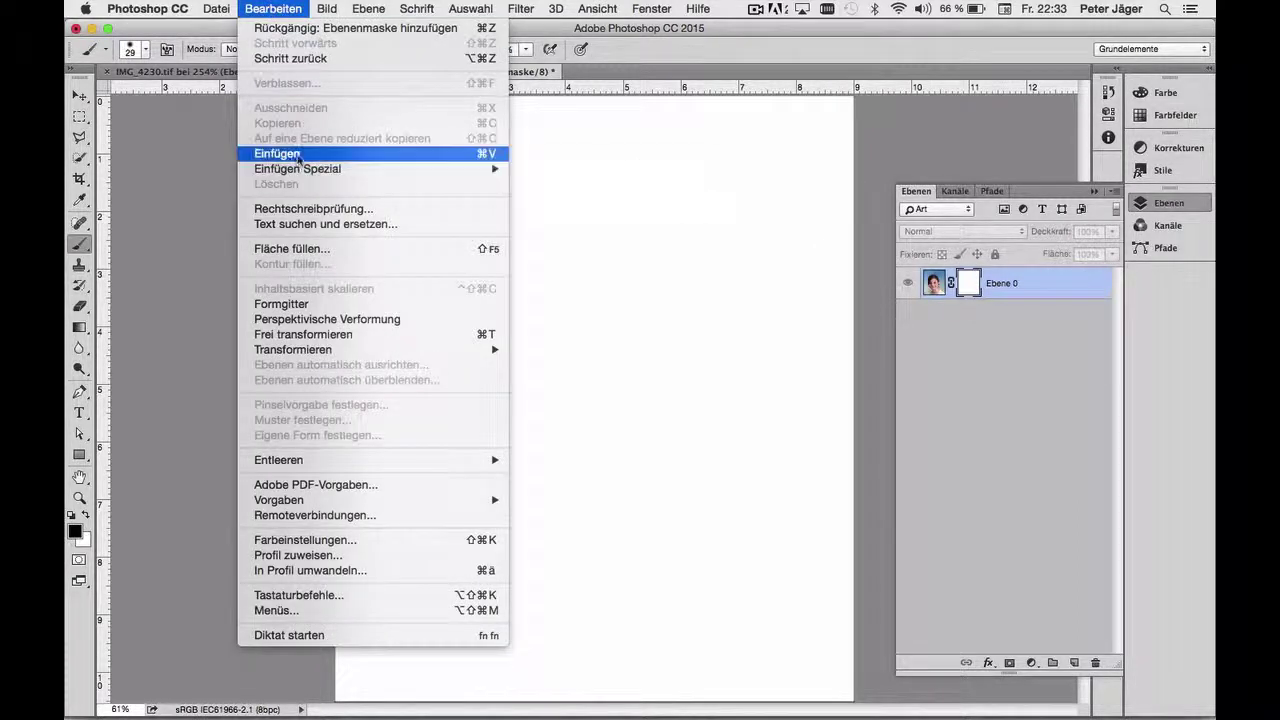
pyautogui.click(277, 153)
pyautogui.click(934, 285)
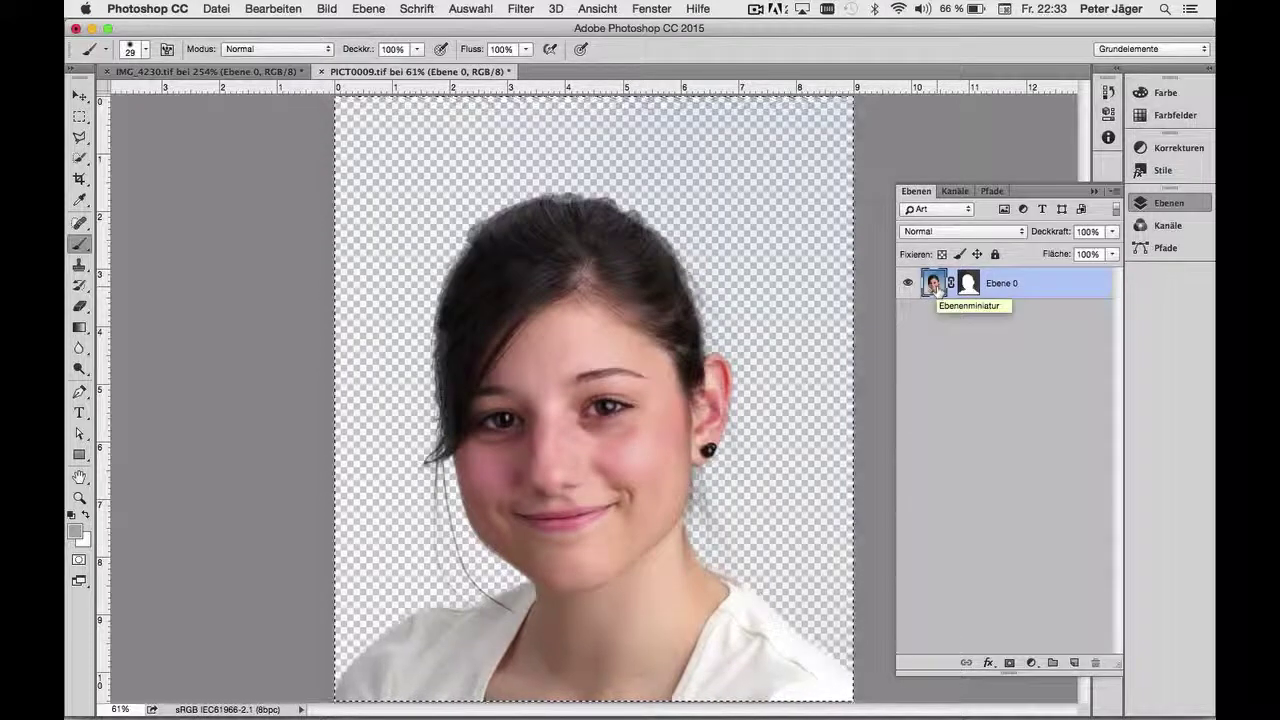
pyautogui.scroll(1, 690, 445)
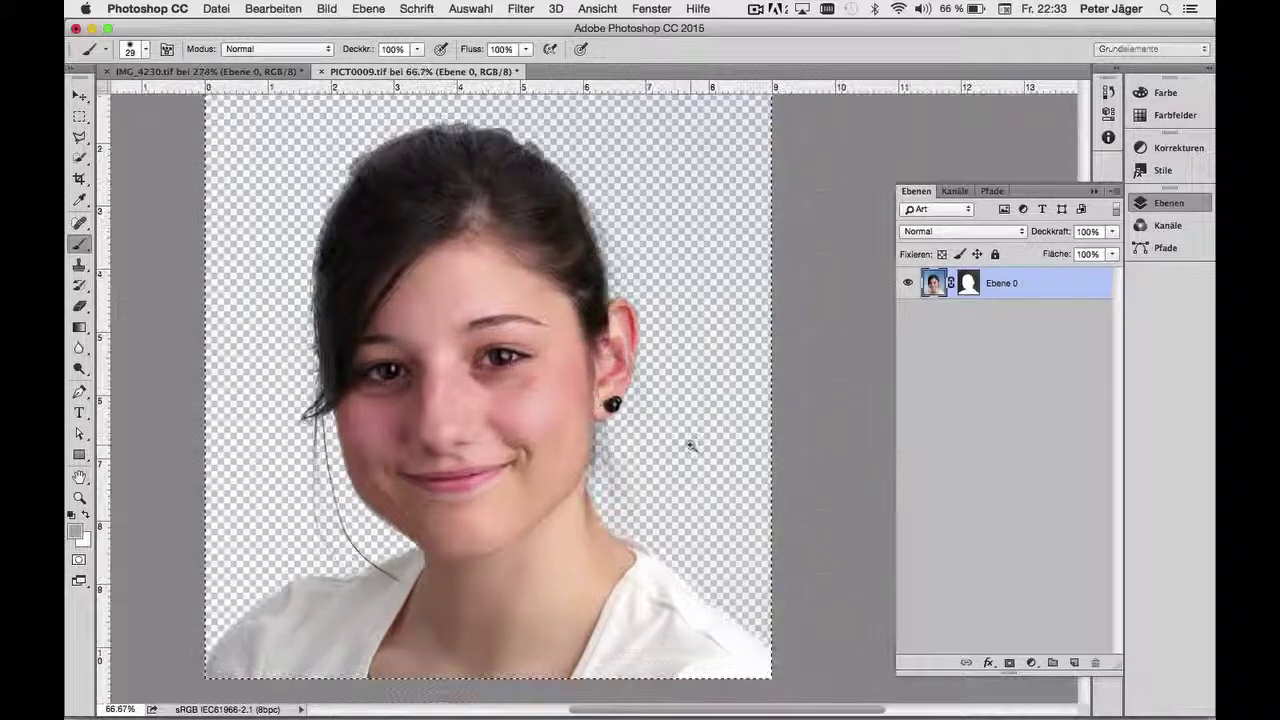
pyautogui.scroll(1, 606, 455)
pyautogui.scroll(1, 606, 455)
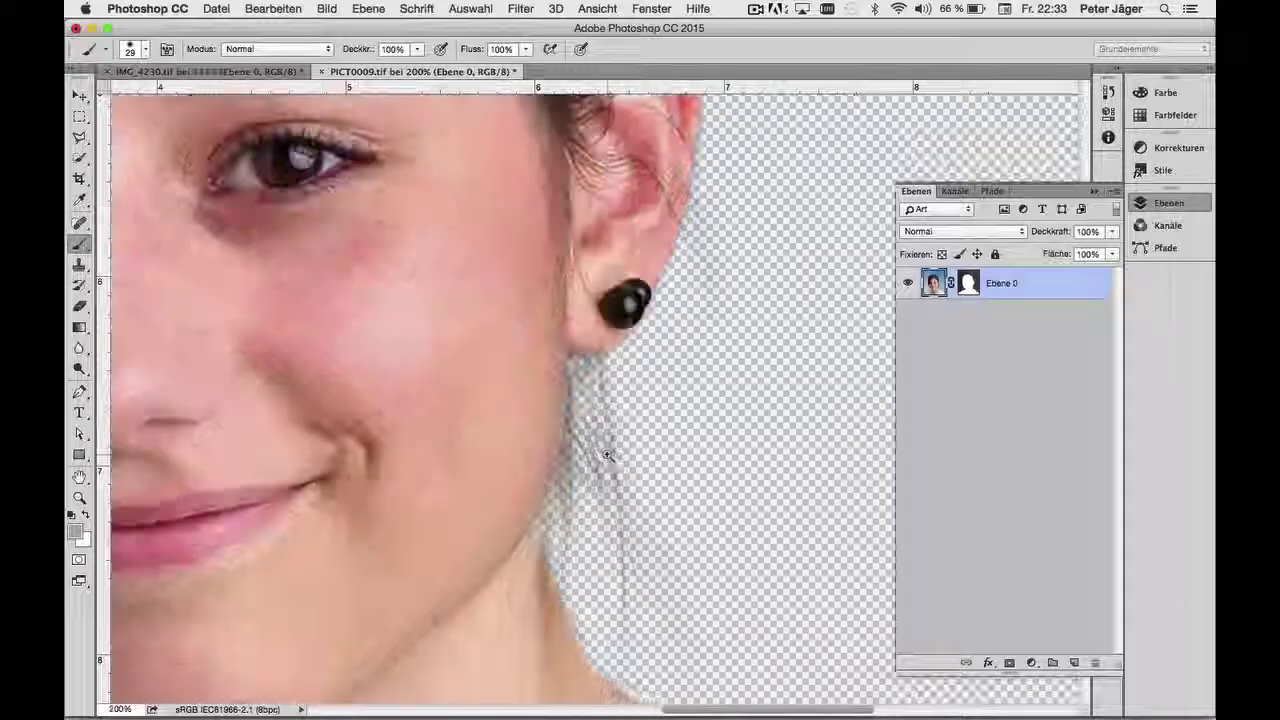
pyautogui.scroll(1, 606, 455)
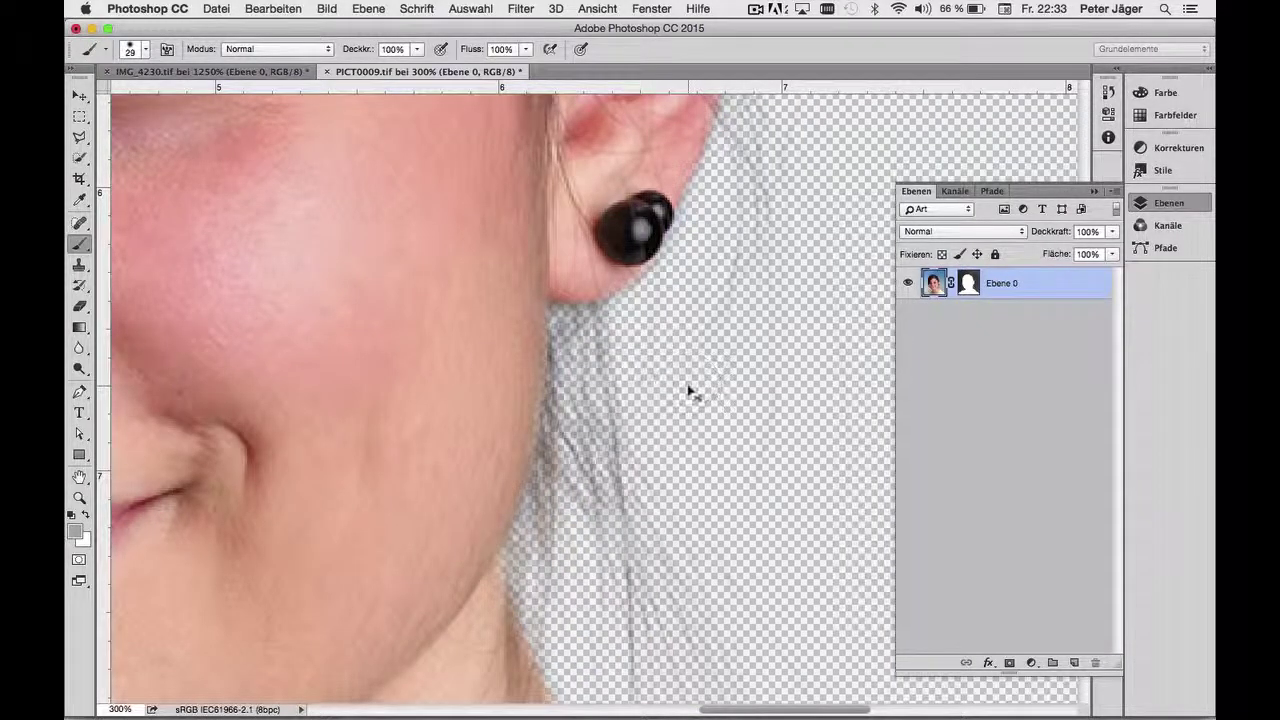
pyautogui.press('super+0')
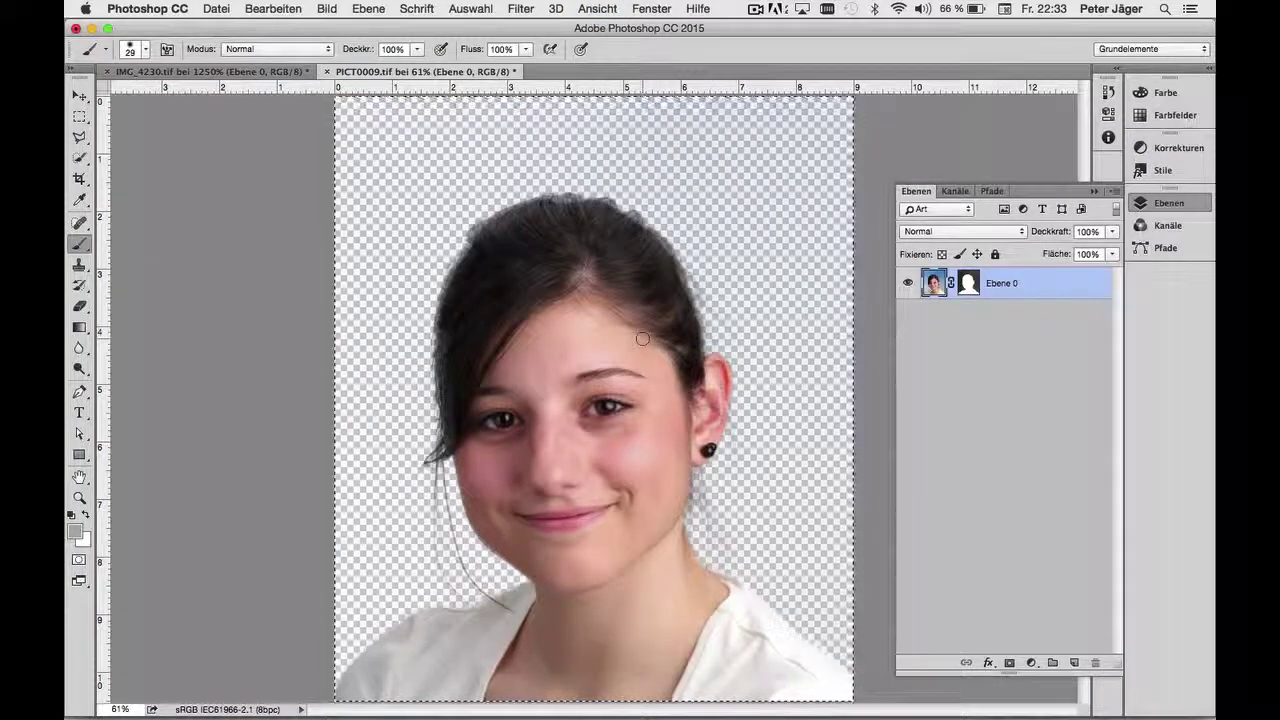